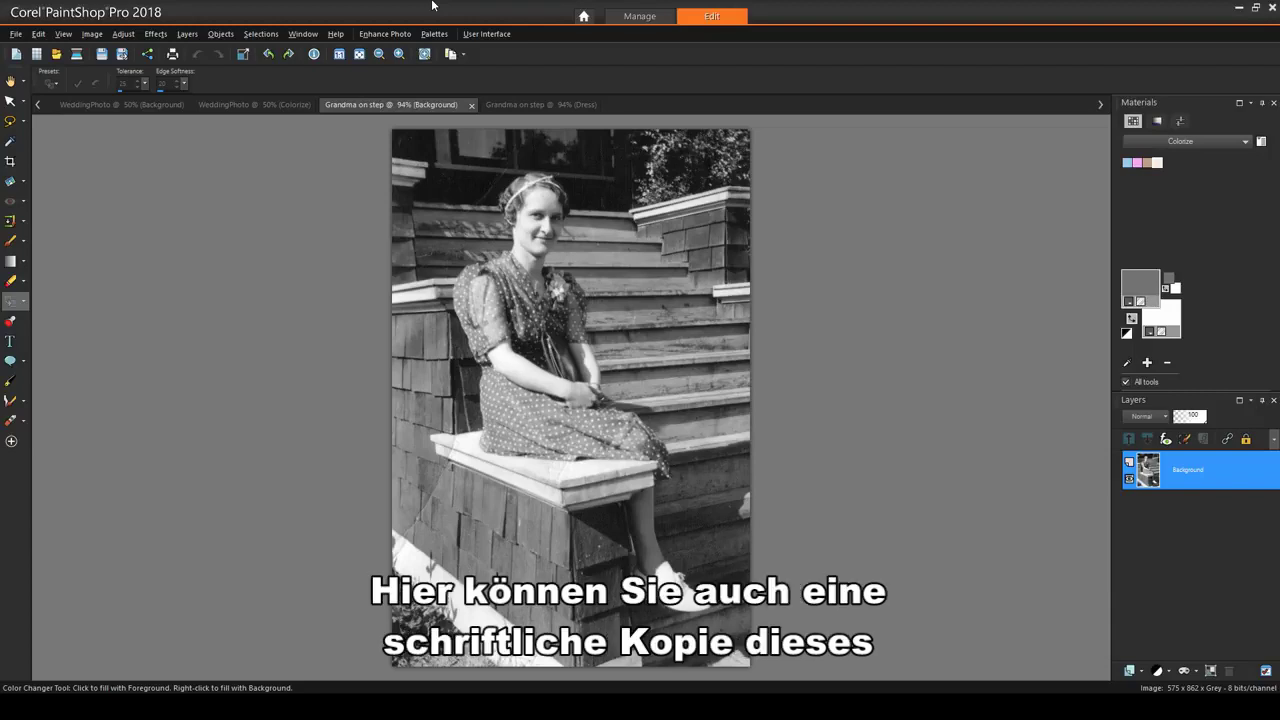
Switch to the colourised example version of the photo.
key("ctrl+Tab")
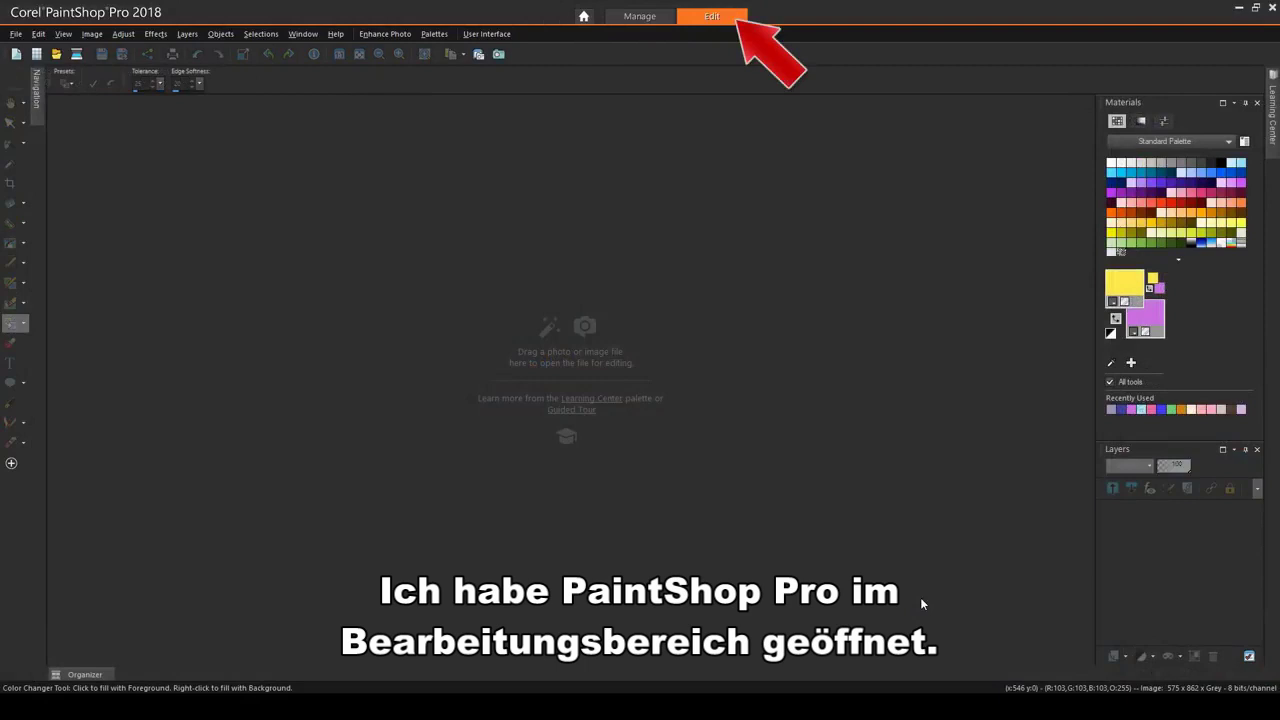
Open the Grandma on step photo and convert it to RGB 16 bits/channel.
left_click(57, 54)
double_click(766, 229)
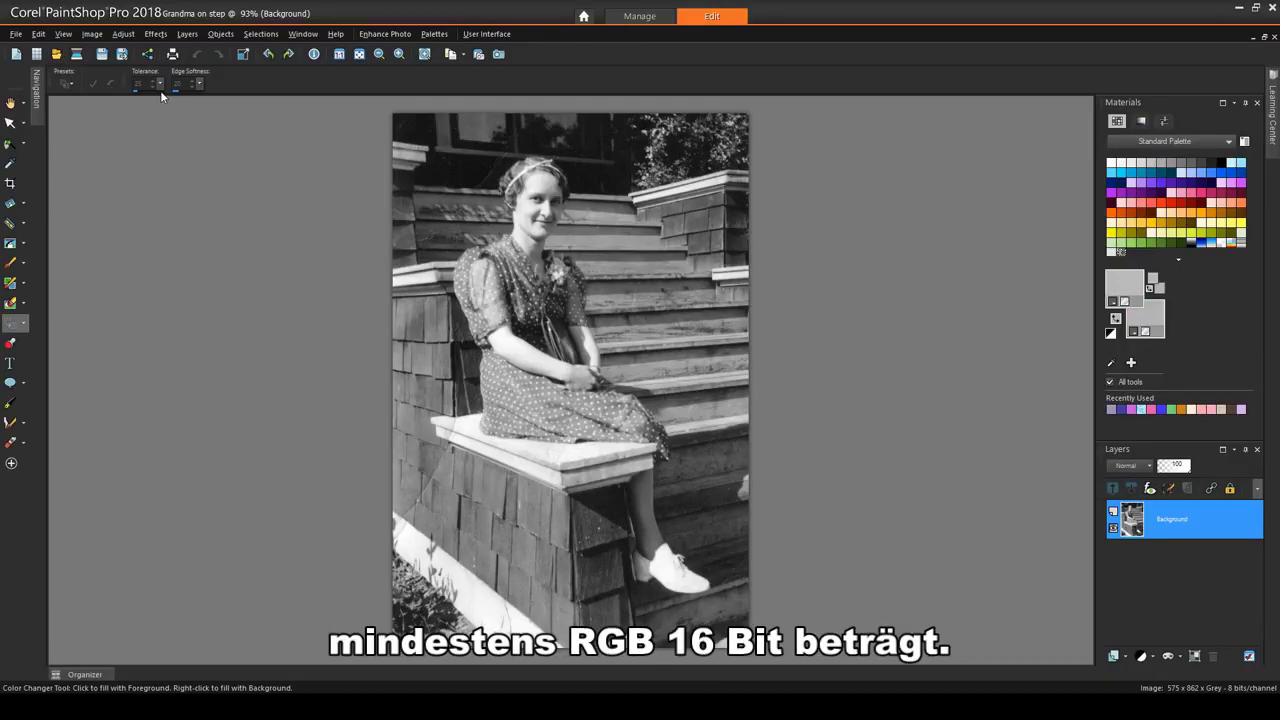
left_click(96, 35)
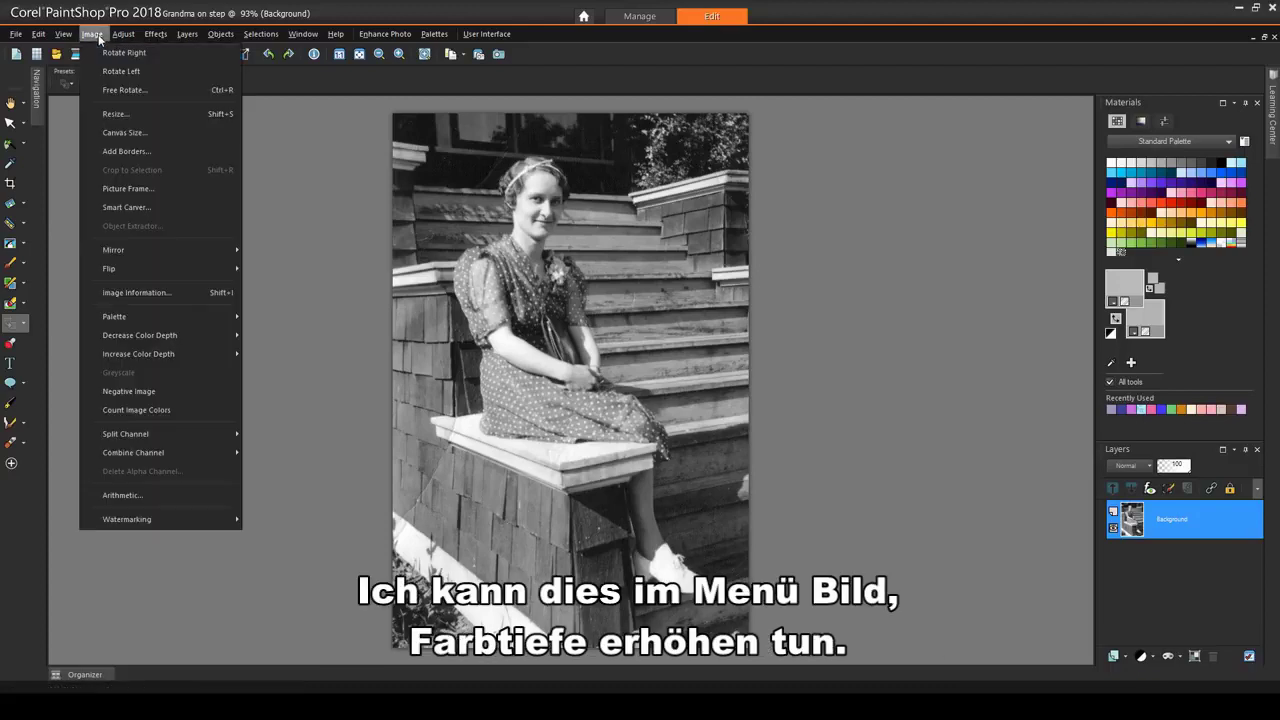
mouse_move(190, 355)
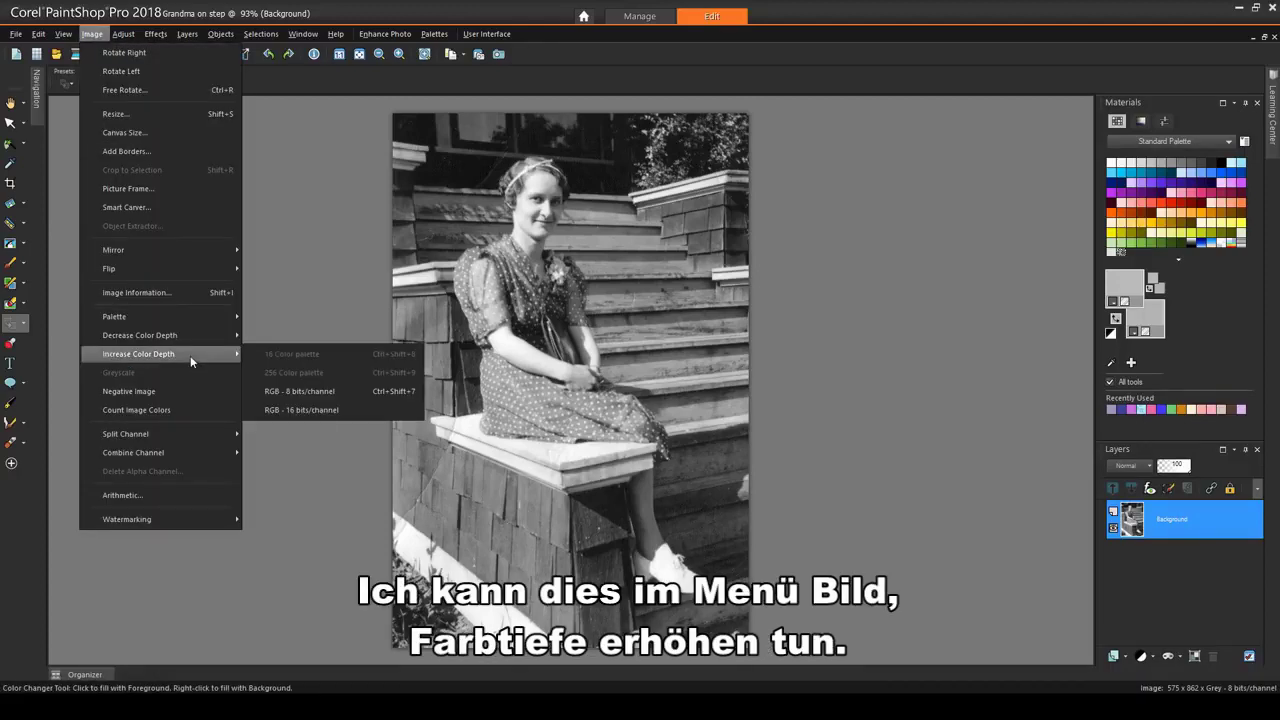
left_click(283, 411)
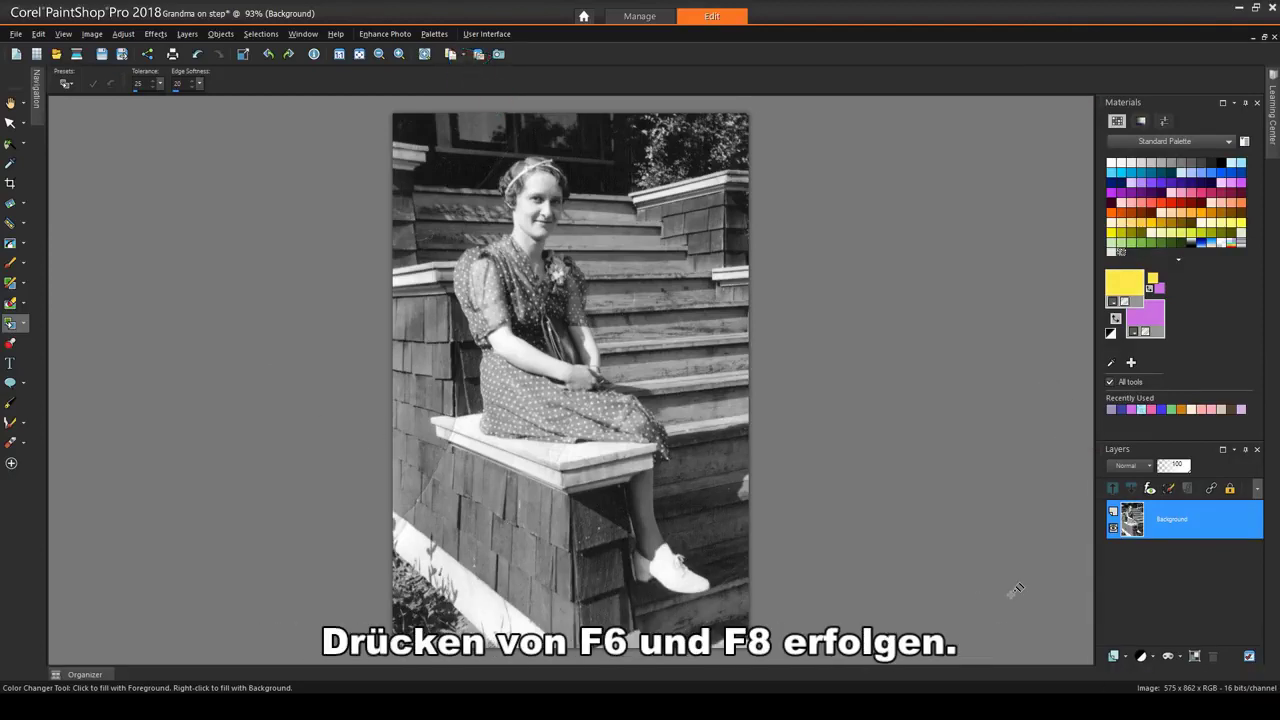
Add a raster layer named Skin with Color (Legacy) blend mode above the Background.
left_click(1115, 656)
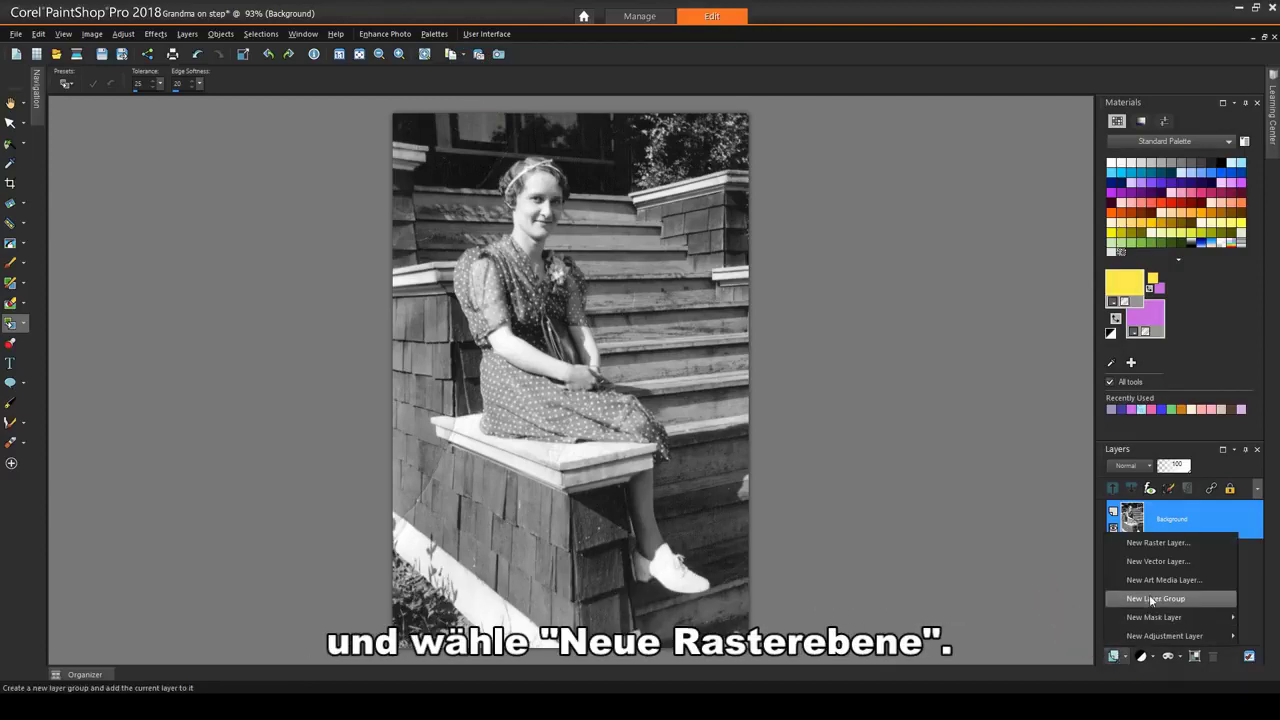
left_click(1156, 543)
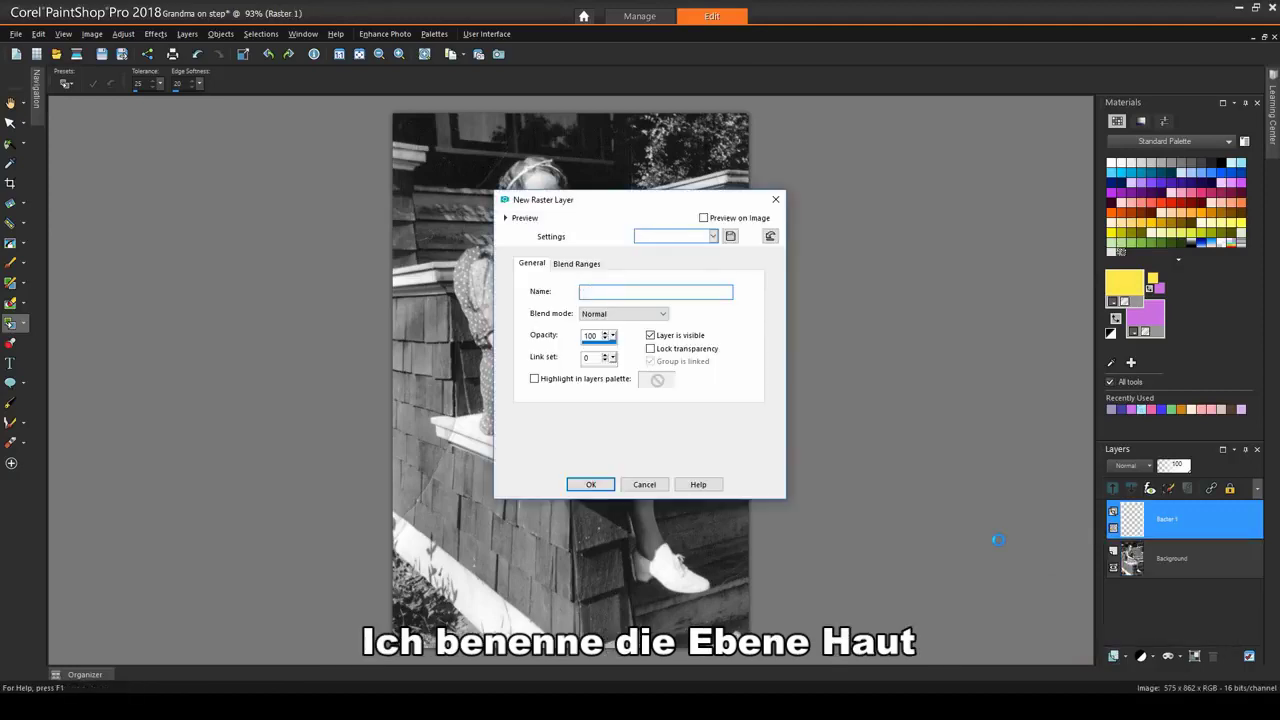
left_click(662, 314)
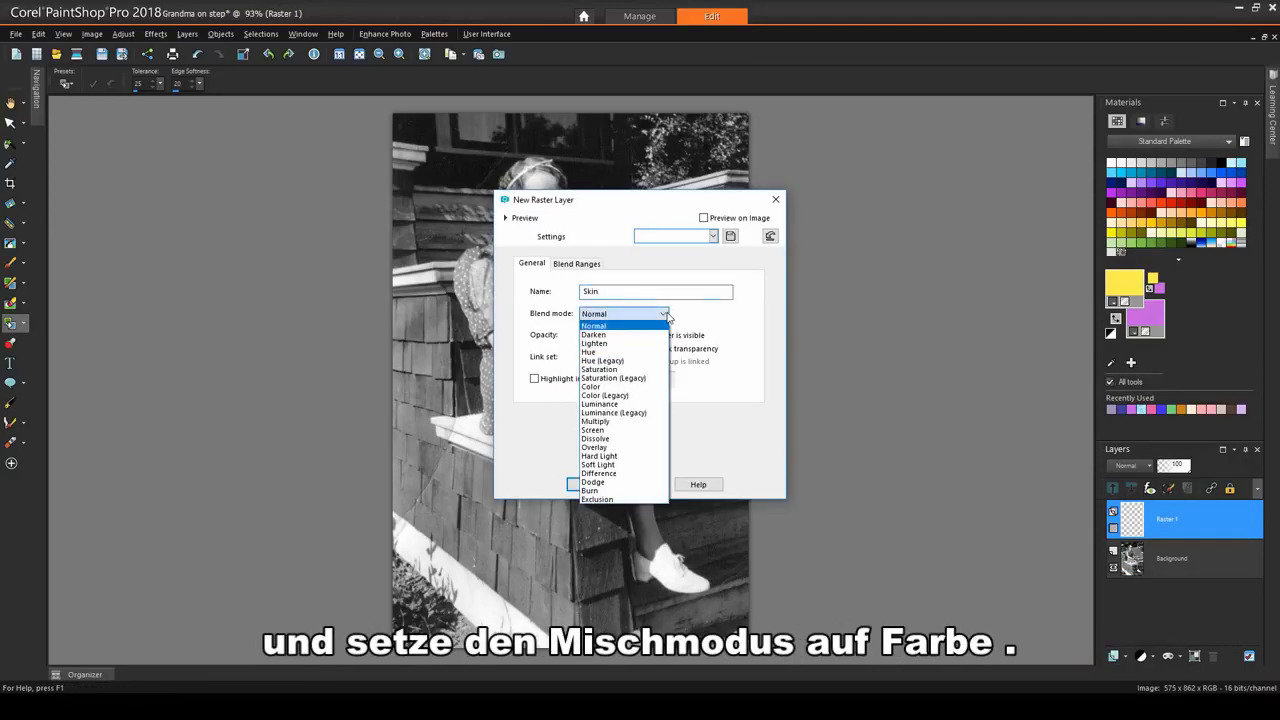
left_click(646, 401)
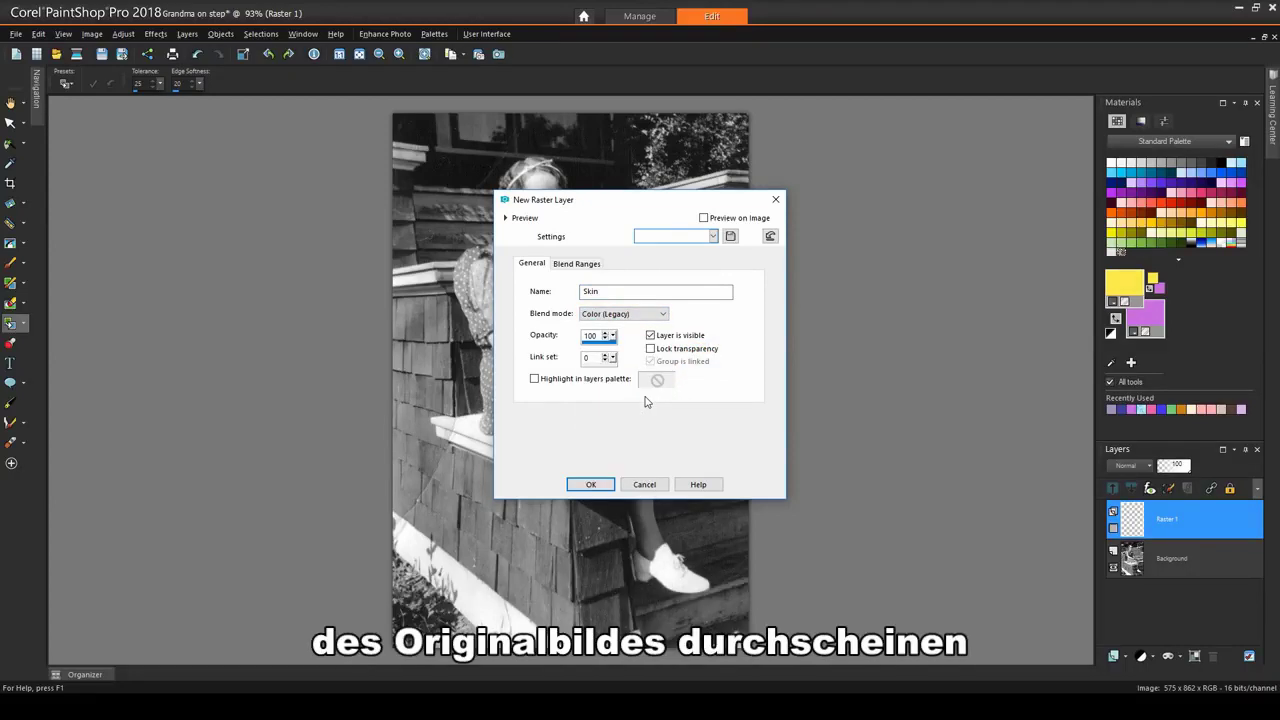
left_click(591, 484)
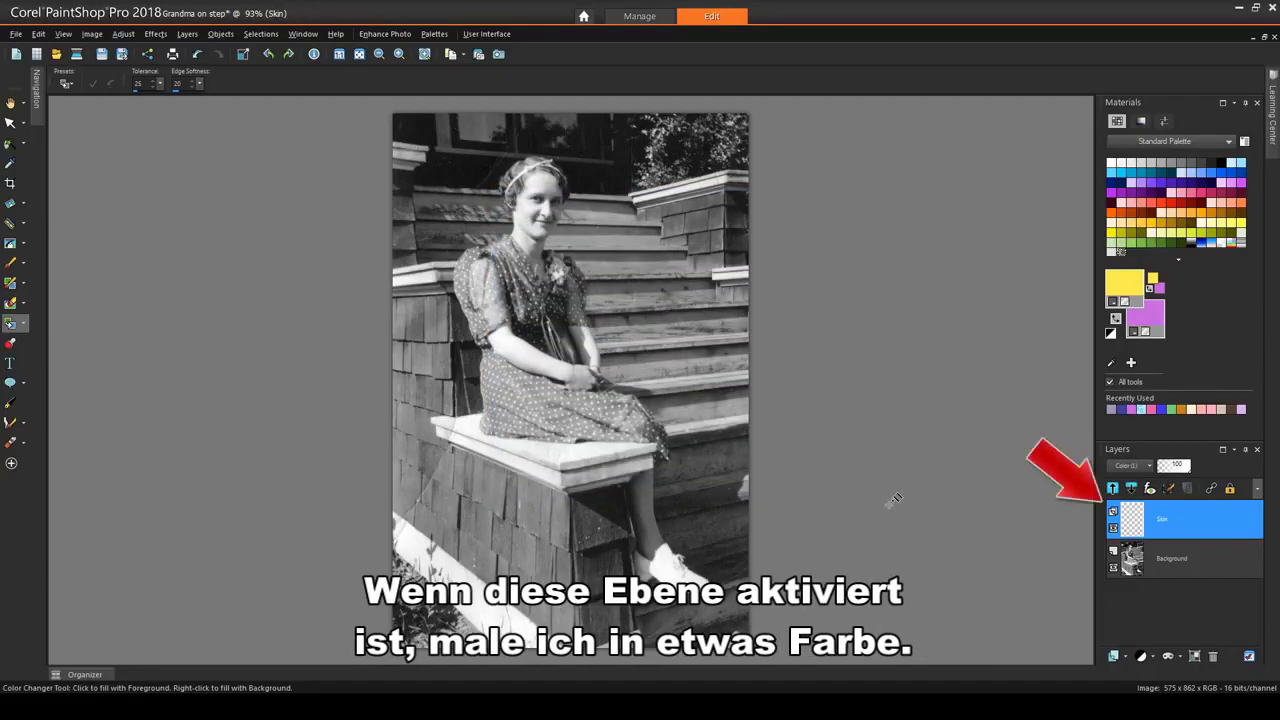
Zoom in and choose a pale peach foreground colour for skin.
scroll(495, 152, "up", 4)
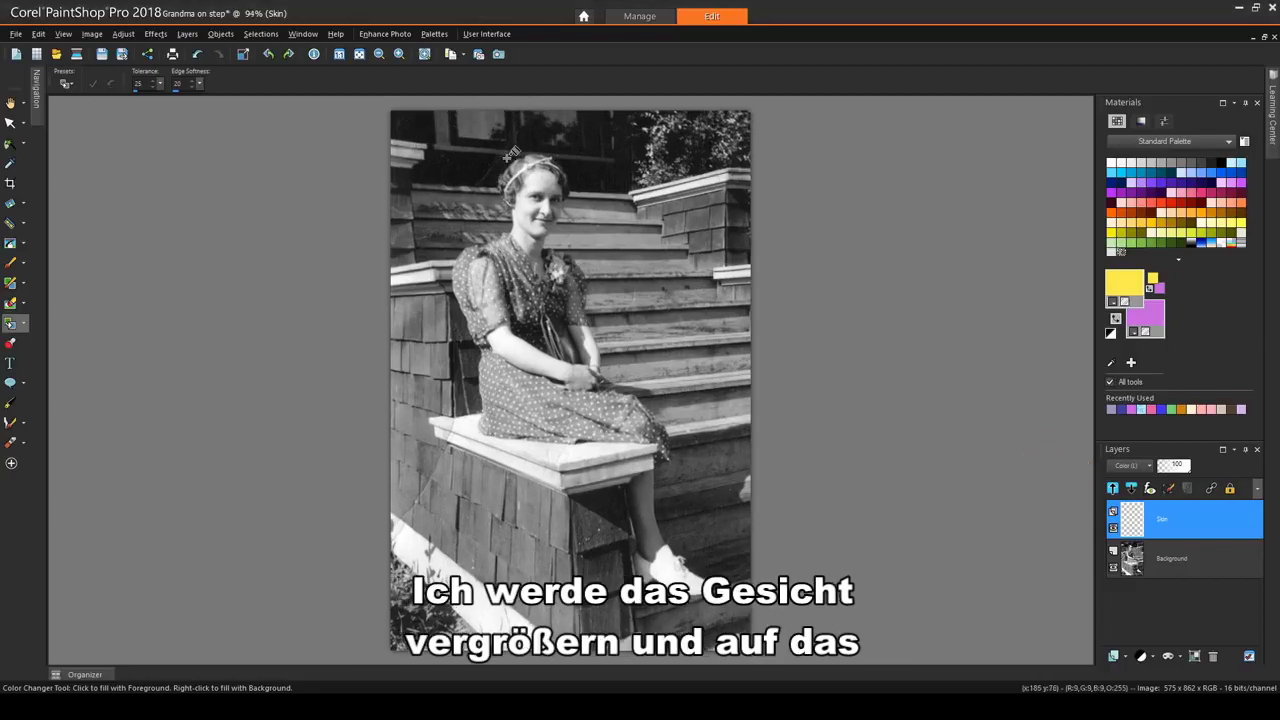
scroll(465, 112, "up", 3)
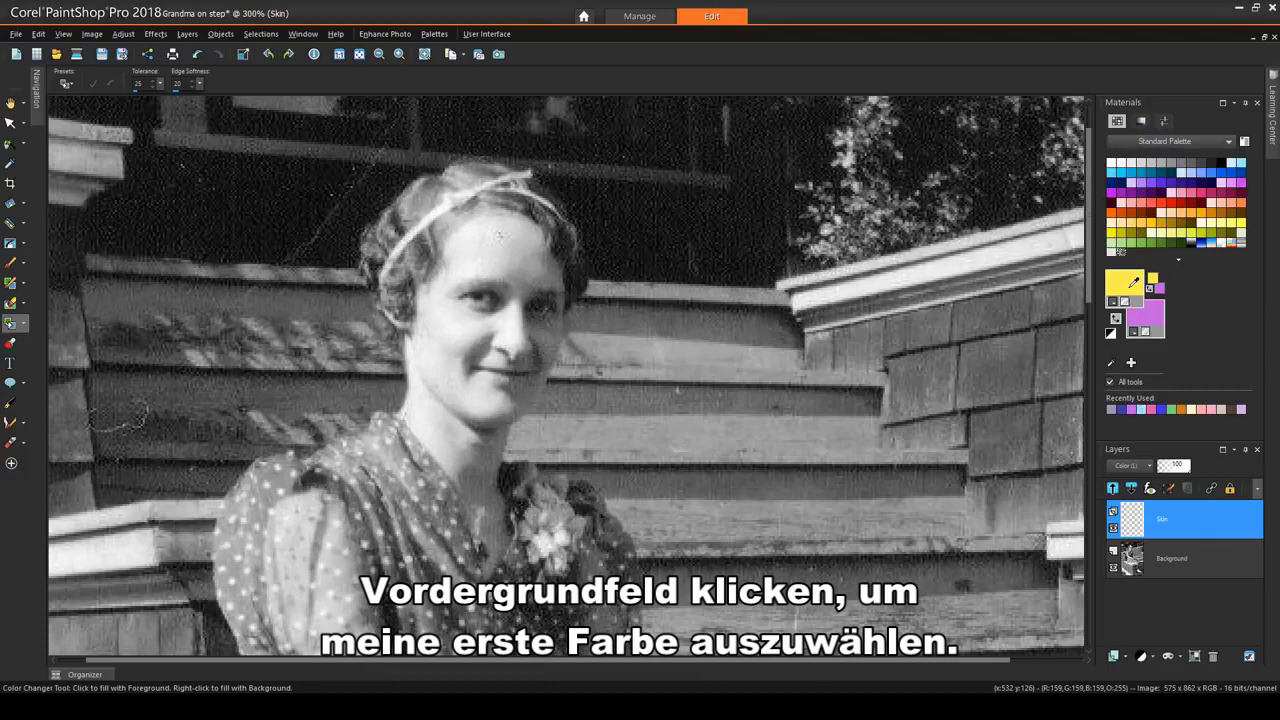
left_click(1133, 283)
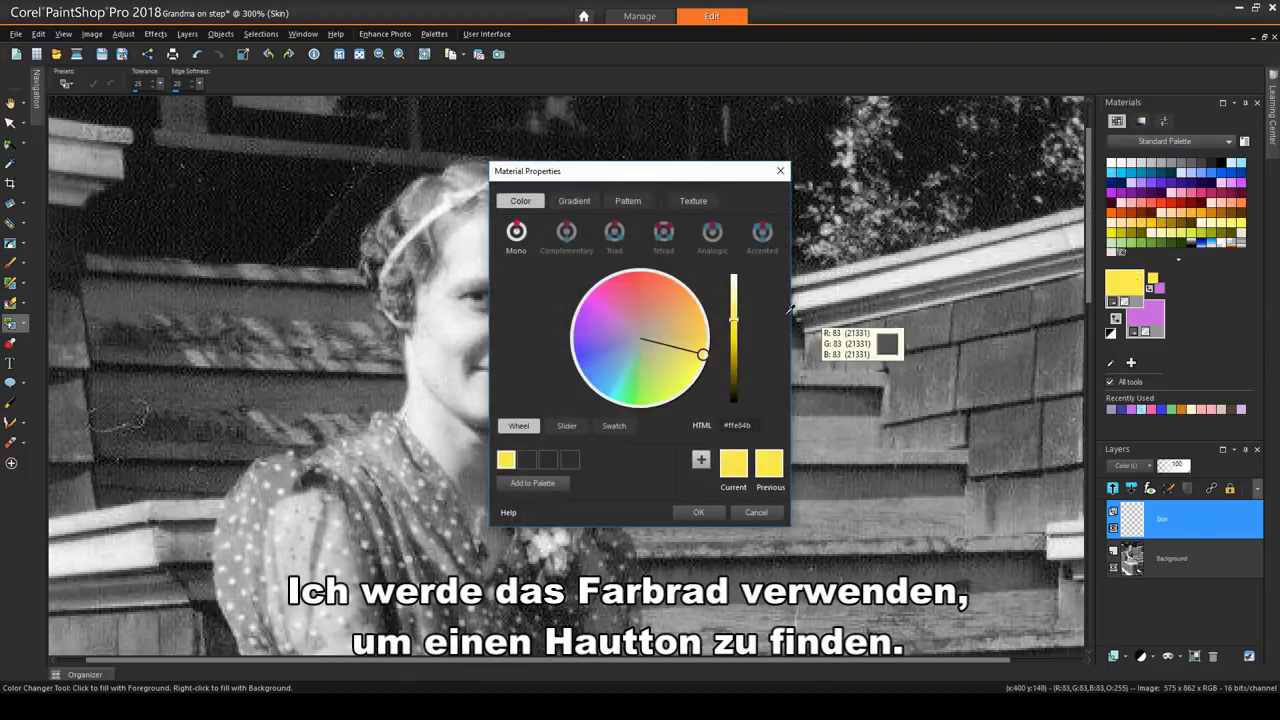
left_click(699, 302)
left_click_drag(731, 312, 740, 291)
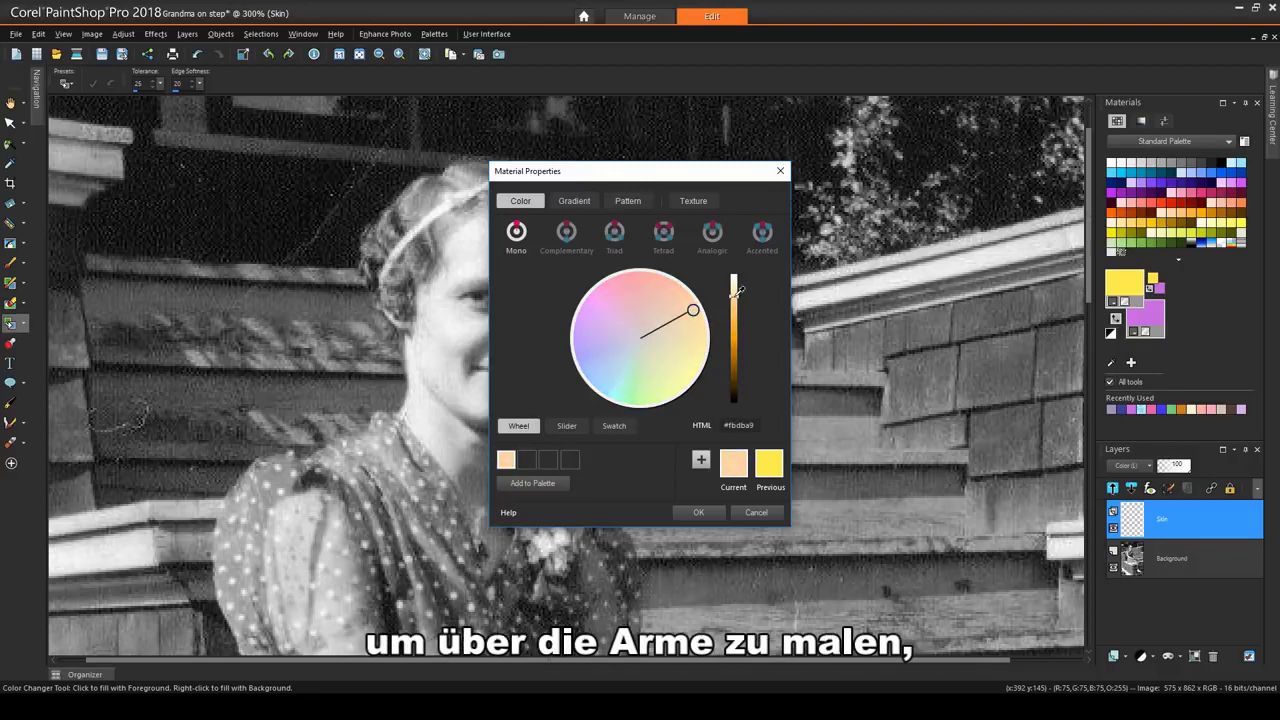
Save the peach as the Skin Tone swatch in a new Colorize palette.
left_click(562, 484)
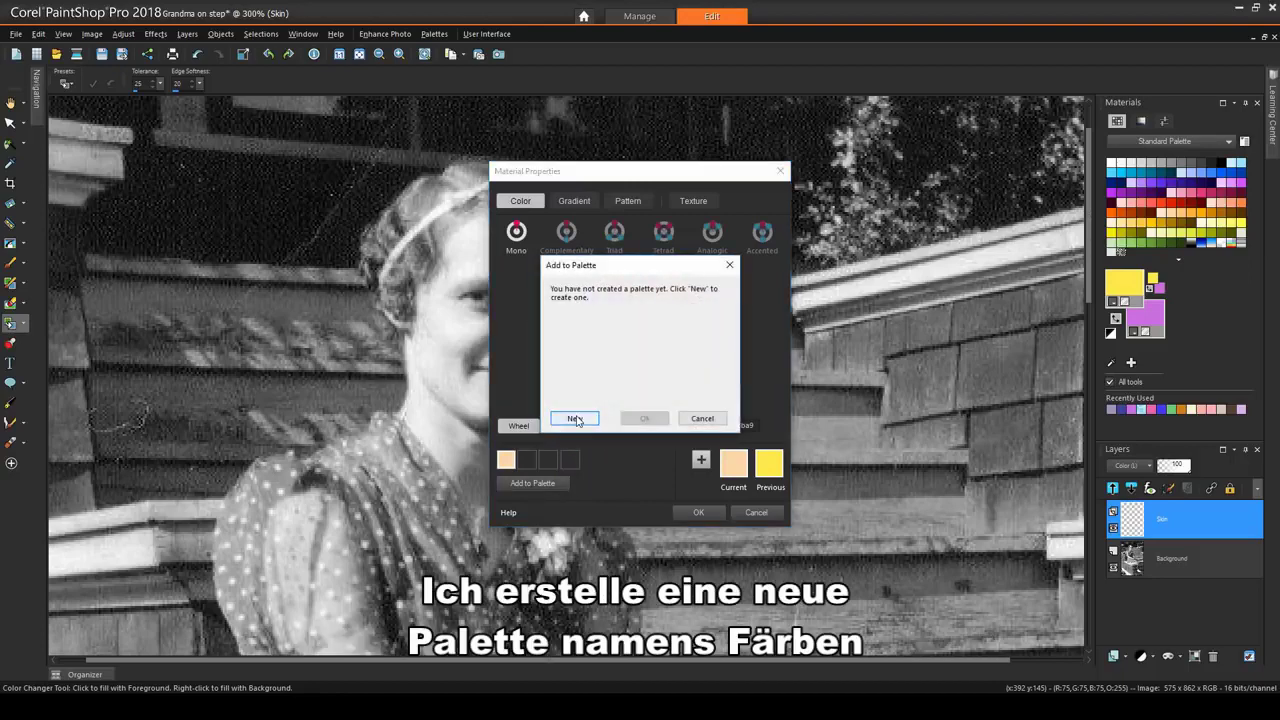
left_click(576, 419)
type("Colorize")
left_click(693, 350)
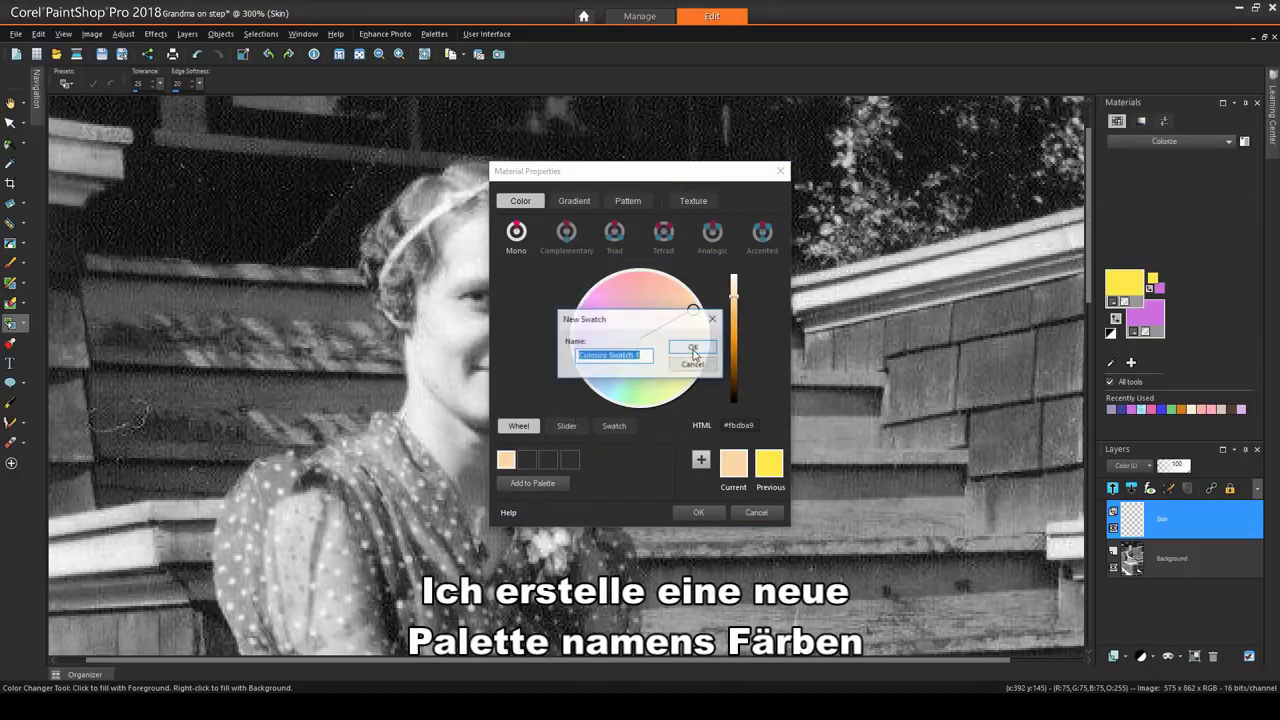
type("Skin Tone")
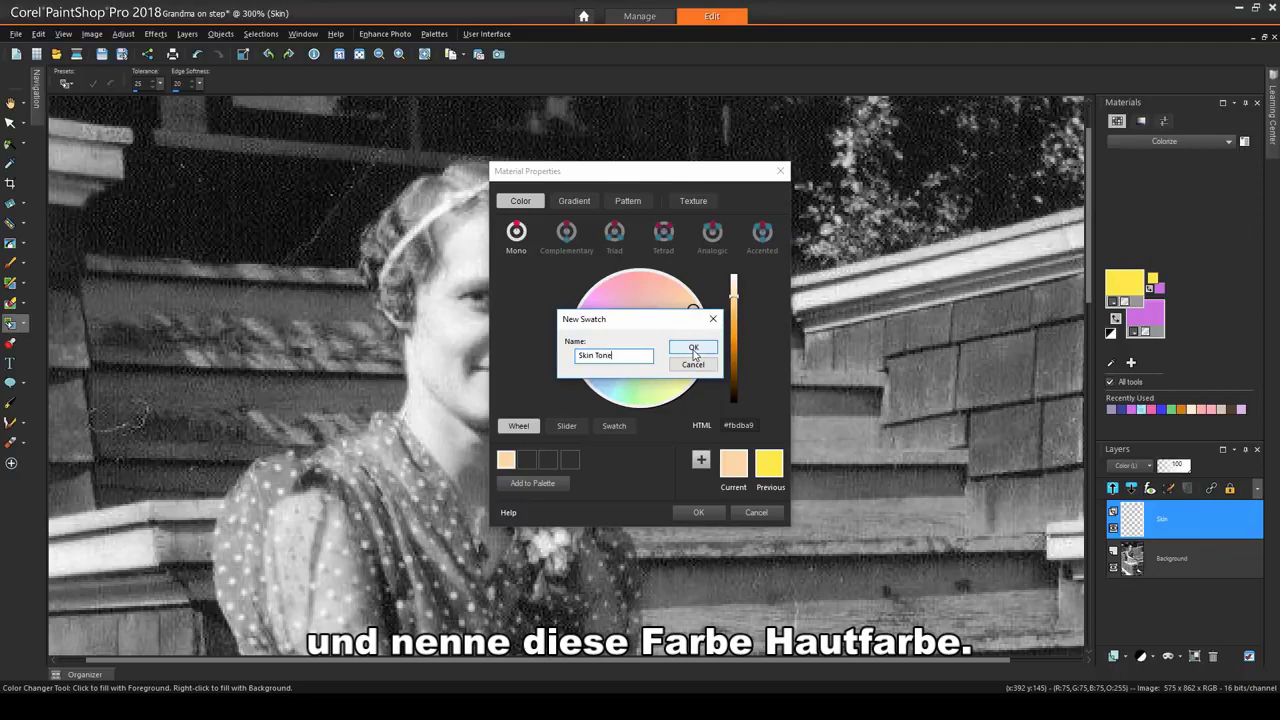
left_click(693, 350)
left_click(699, 512)
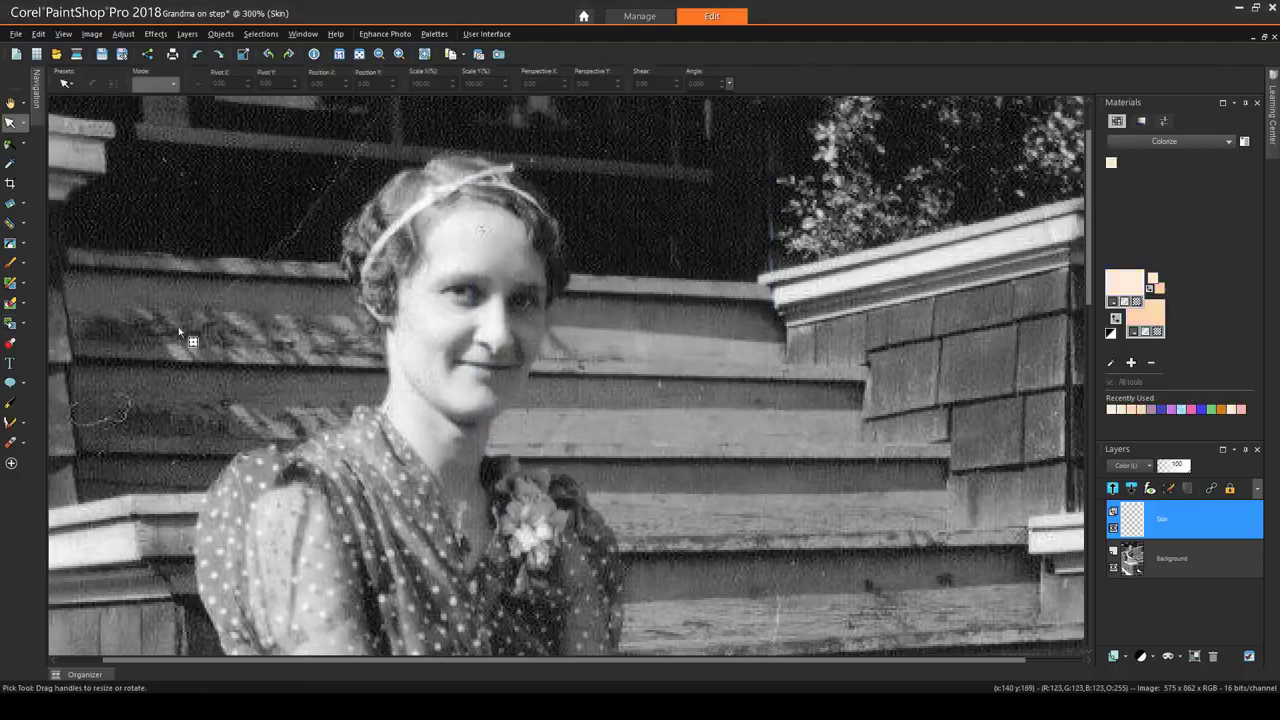
Paint the woman's forehead, face, jaw and neck peach with an 80-size Paint Brush.
left_click(13, 264)
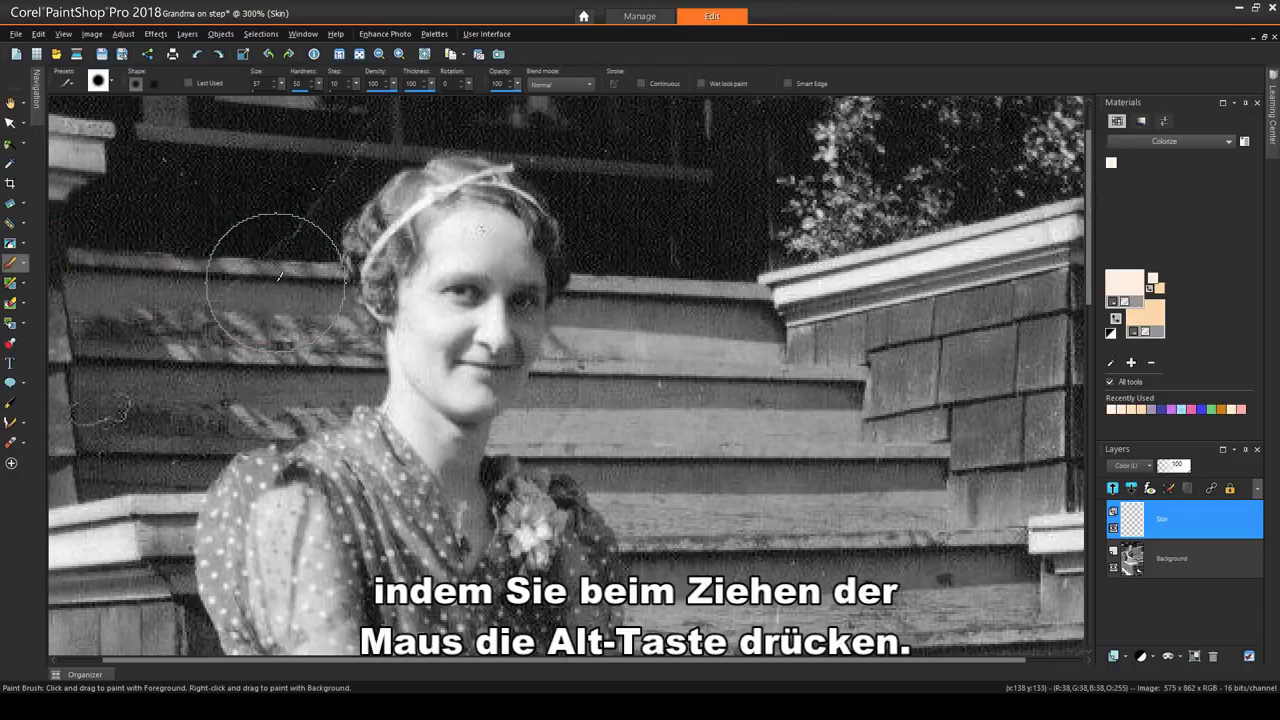
left_click_drag(400, 275, 446, 293)
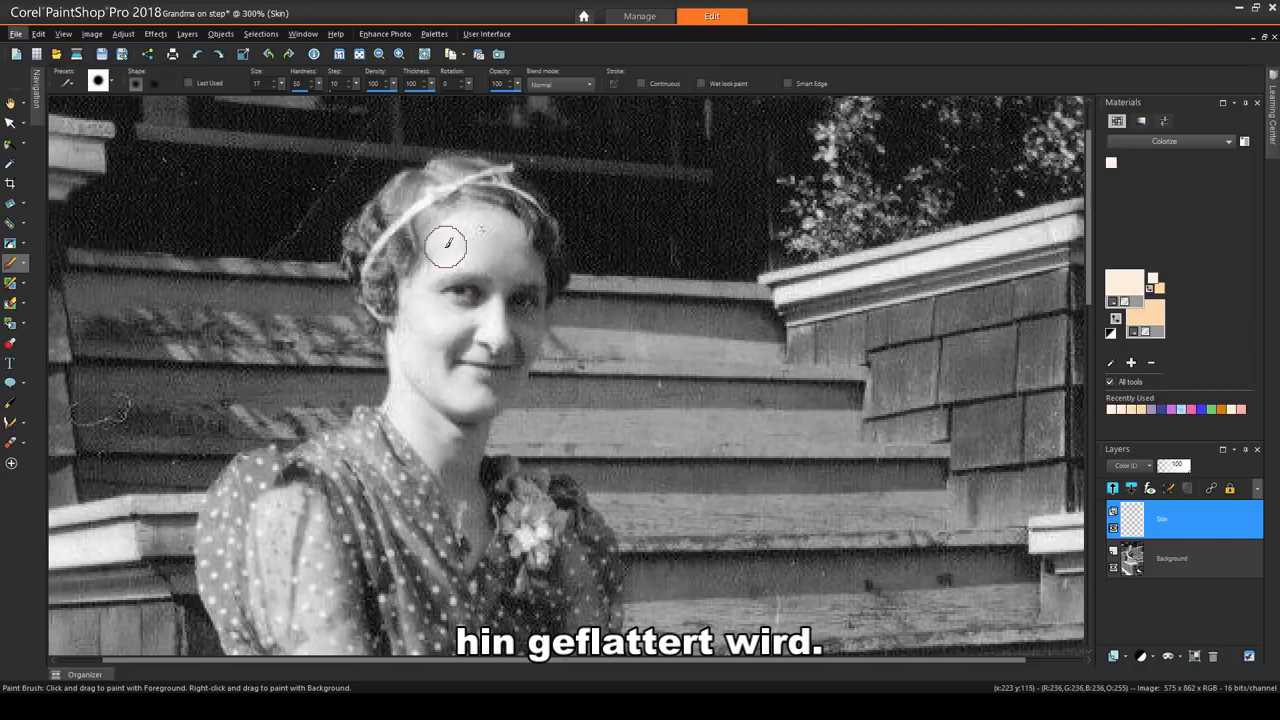
scroll(443, 243, "up", 3)
left_click(436, 258)
mouse_move(436, 258)
left_mouse_down()
mouse_move(384, 344)
mouse_move(352, 368)
mouse_move(377, 440)
mouse_move(377, 513)
mouse_move(427, 583)
mouse_move(452, 500)
left_mouse_up()
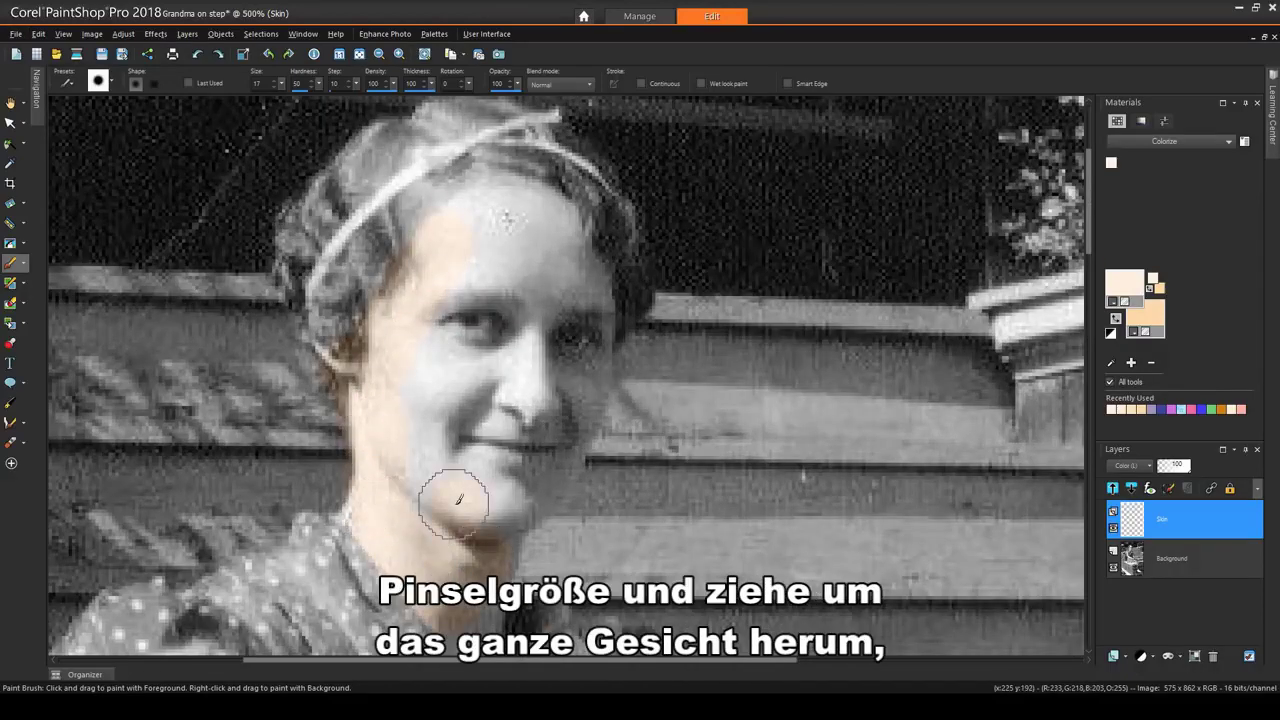
mouse_move(464, 231)
left_mouse_down()
mouse_move(489, 212)
mouse_move(519, 216)
mouse_move(556, 240)
mouse_move(585, 300)
mouse_move(571, 442)
mouse_move(497, 505)
mouse_move(453, 378)
mouse_move(519, 358)
mouse_move(529, 332)
mouse_move(509, 249)
left_mouse_up()
left_click_drag(1098, 240, 1093, 300)
mouse_move(487, 362)
left_mouse_down()
mouse_move(498, 453)
mouse_move(501, 364)
mouse_move(476, 330)
left_mouse_up()
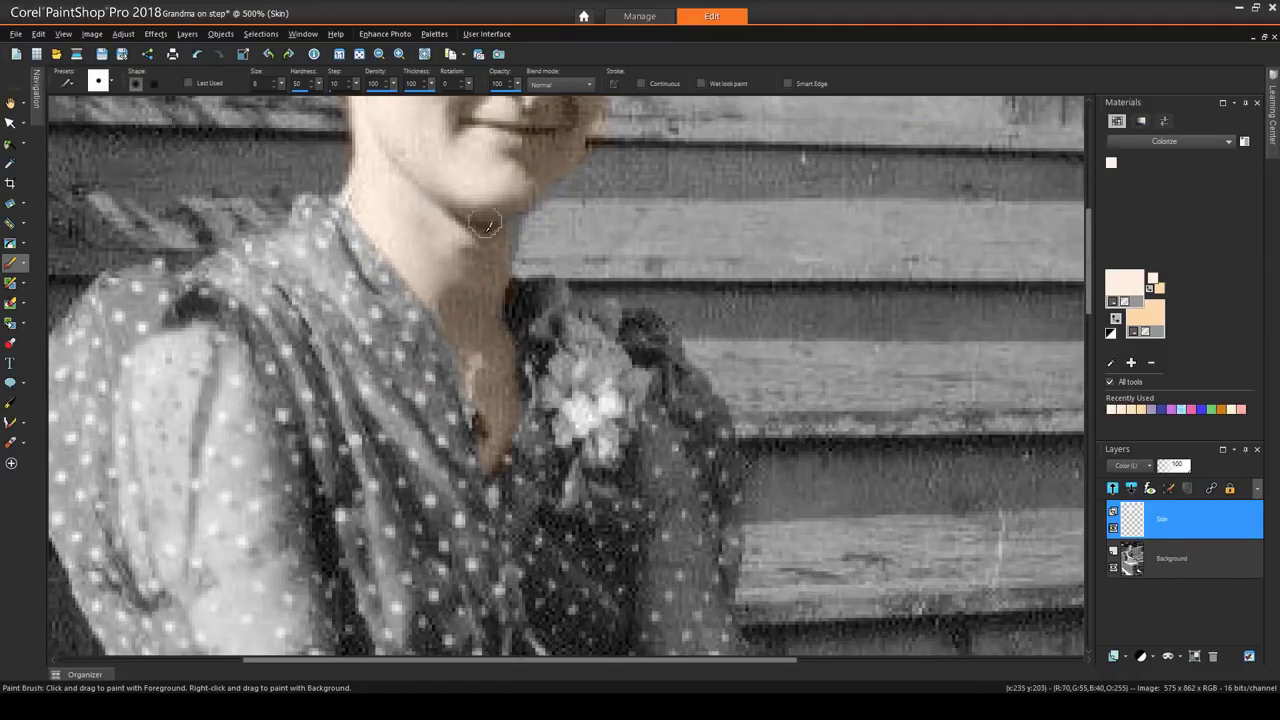
scroll(480, 326, "down", 5)
scroll(483, 326, "down", 1)
Add a raster layer named Dress with Color (Legacy) blend mode.
left_click(1115, 656)
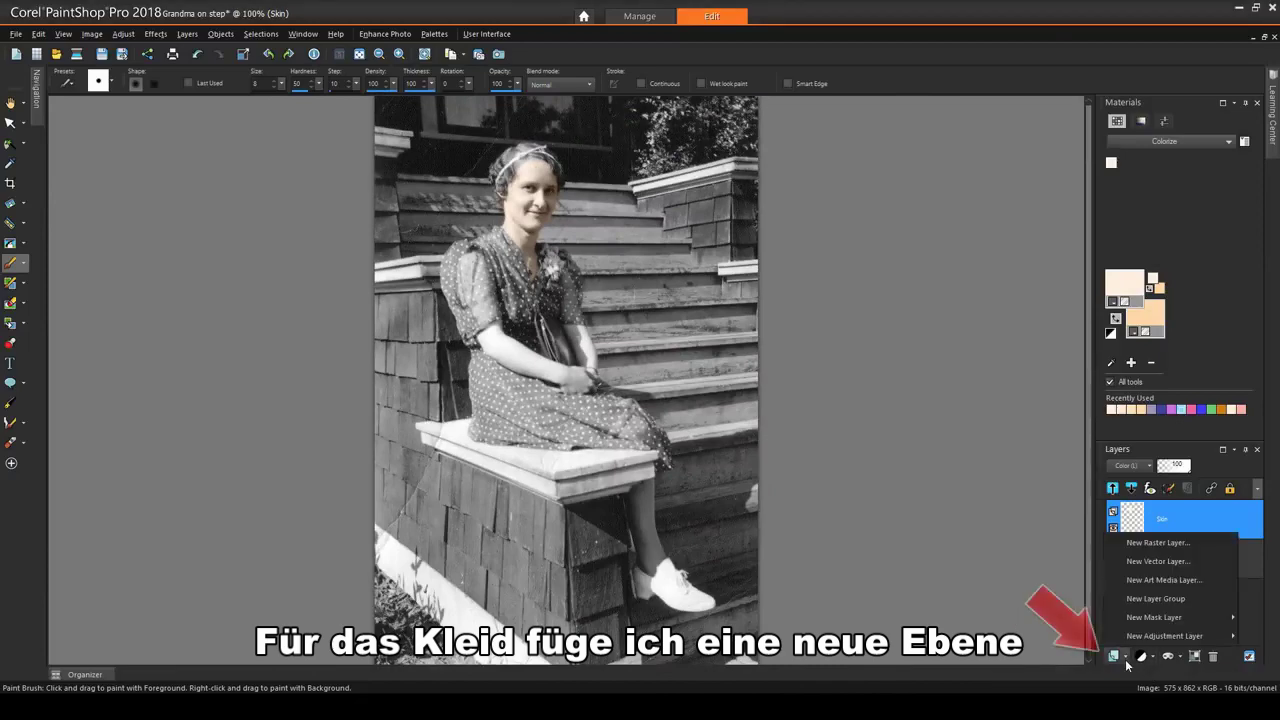
left_click(1140, 538)
type("Dress")
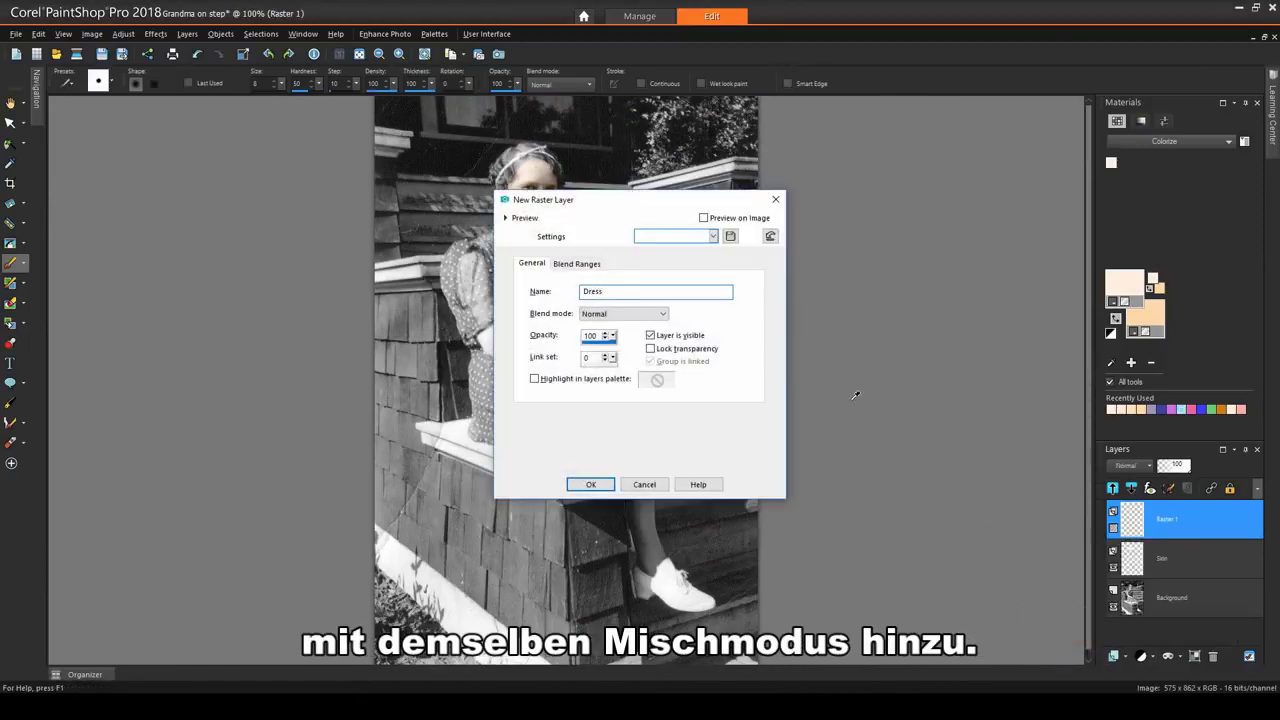
left_click(662, 314)
left_click(641, 396)
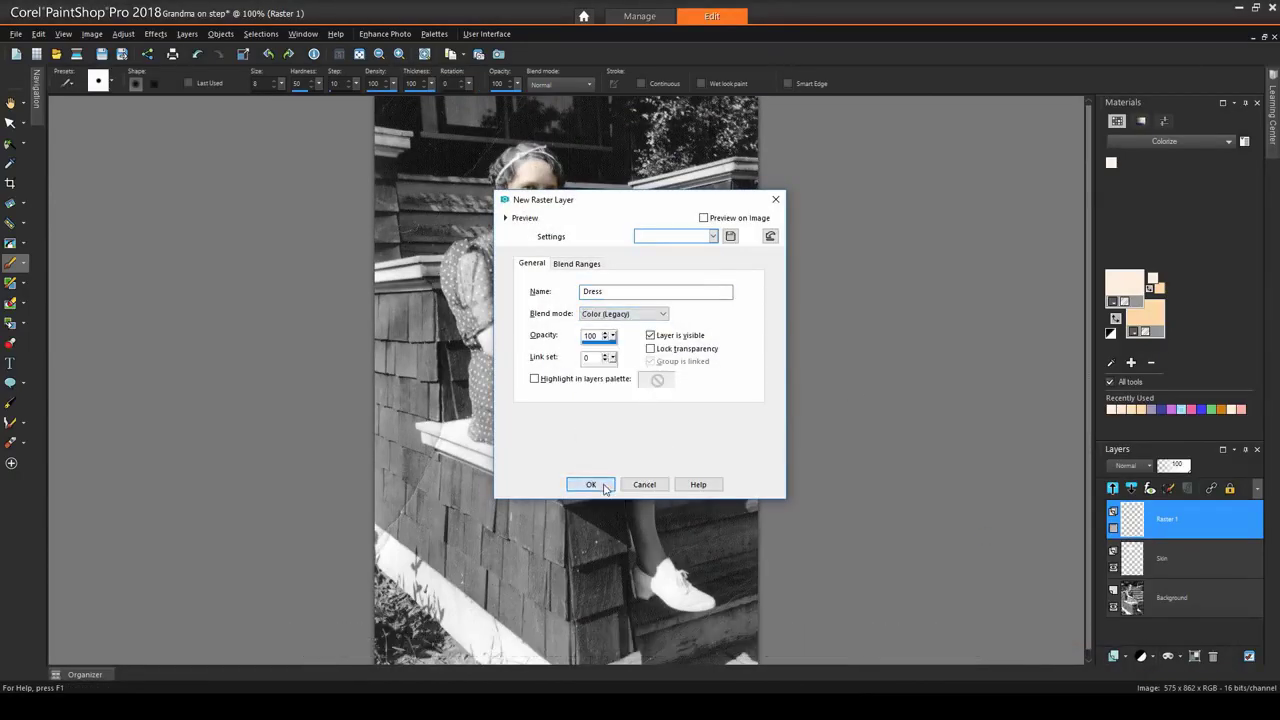
left_click(586, 485)
Pick a light blue foreground and save it as the Dress Blue swatch in Colorize.
left_click(1125, 283)
mouse_move(655, 303)
left_mouse_down()
mouse_move(597, 366)
mouse_move(614, 371)
left_mouse_up()
left_click_drag(734, 280, 738, 297)
left_click(532, 483)
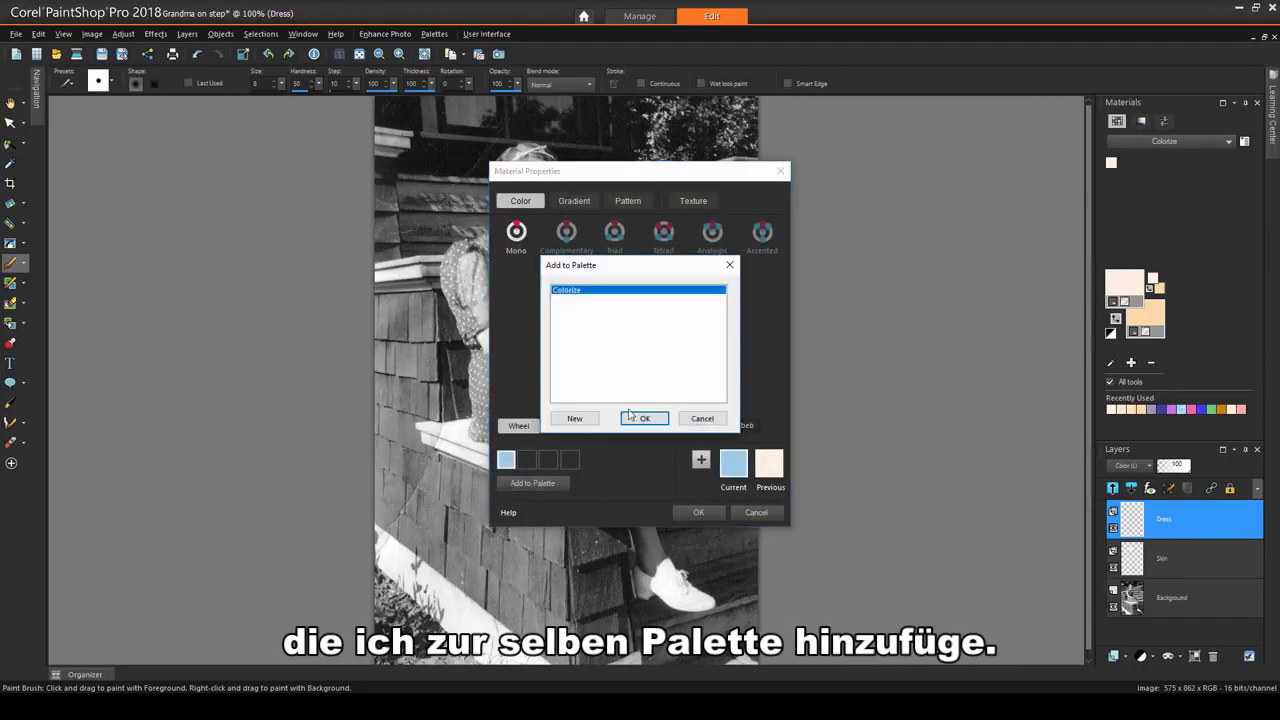
left_click(636, 416)
type("Dress Blue")
left_click(693, 347)
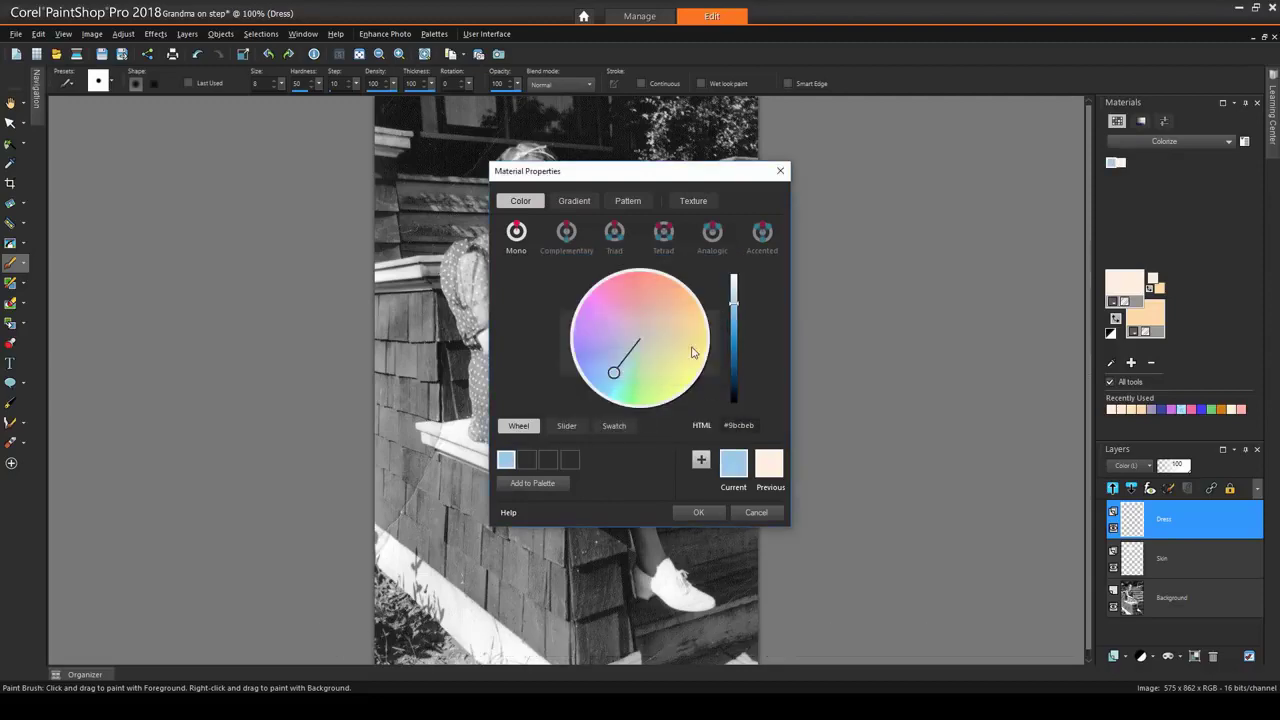
left_click(698, 512)
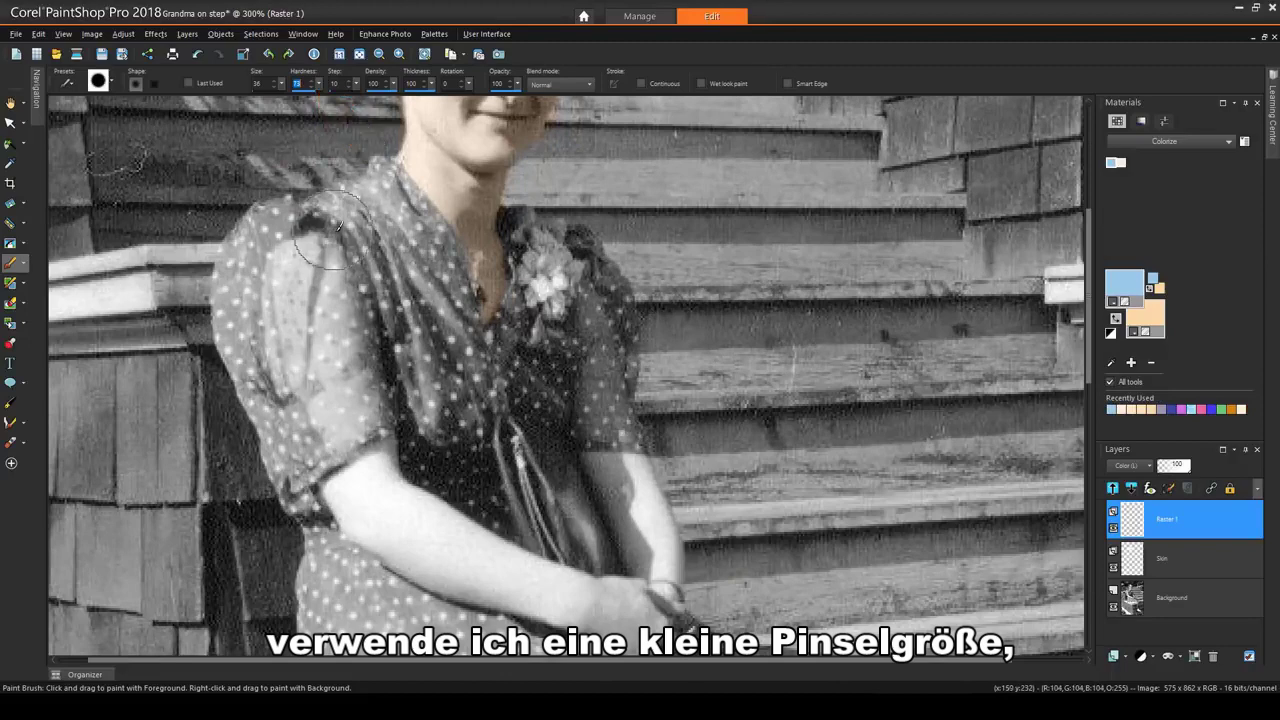
Paint the dress, collar and sleeve light blue, the flower pink and the handbag cord brown.
mouse_move(340, 215)
left_mouse_down()
mouse_move(395, 175)
mouse_move(290, 215)
mouse_move(245, 277)
mouse_move(240, 340)
mouse_move(290, 475)
mouse_move(420, 415)
mouse_move(433, 463)
mouse_move(585, 545)
mouse_move(595, 525)
mouse_move(565, 477)
mouse_move(600, 438)
mouse_move(642, 432)
left_mouse_up()
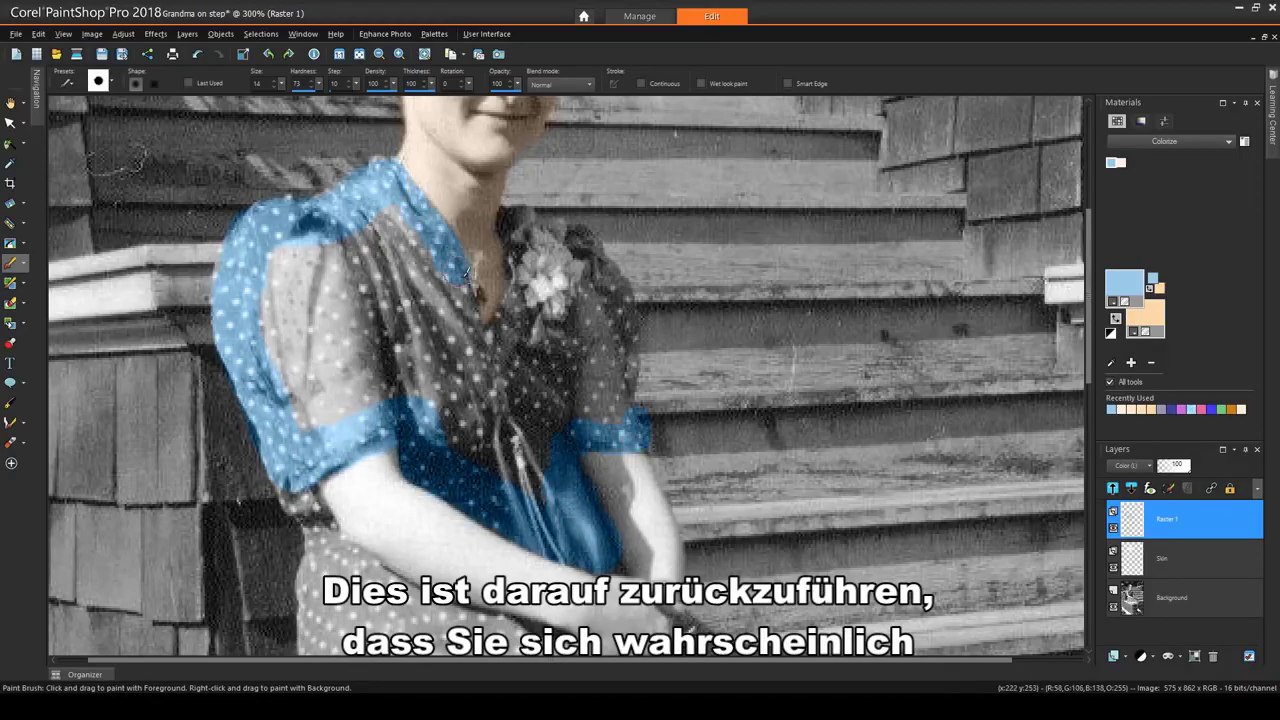
left_click_drag(466, 272, 508, 320)
mouse_move(518, 254)
left_mouse_down()
mouse_move(516, 222)
mouse_move(575, 250)
left_mouse_up()
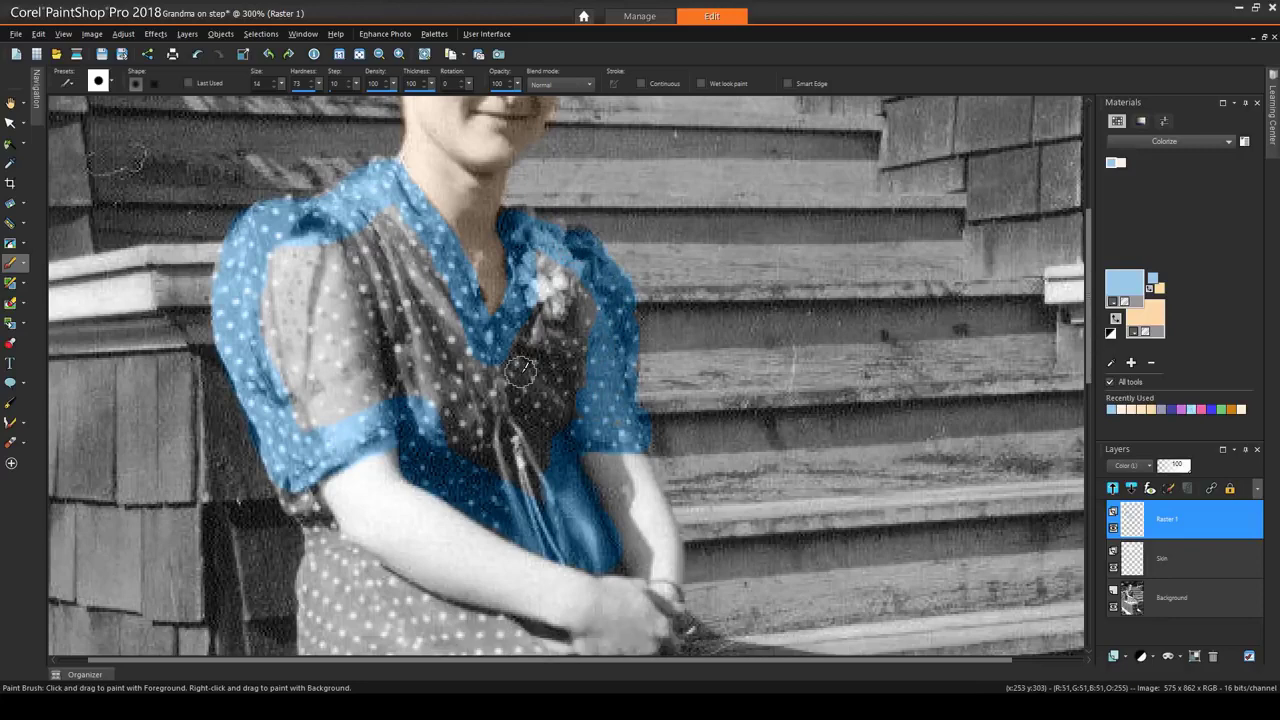
left_click_drag(529, 417, 555, 282)
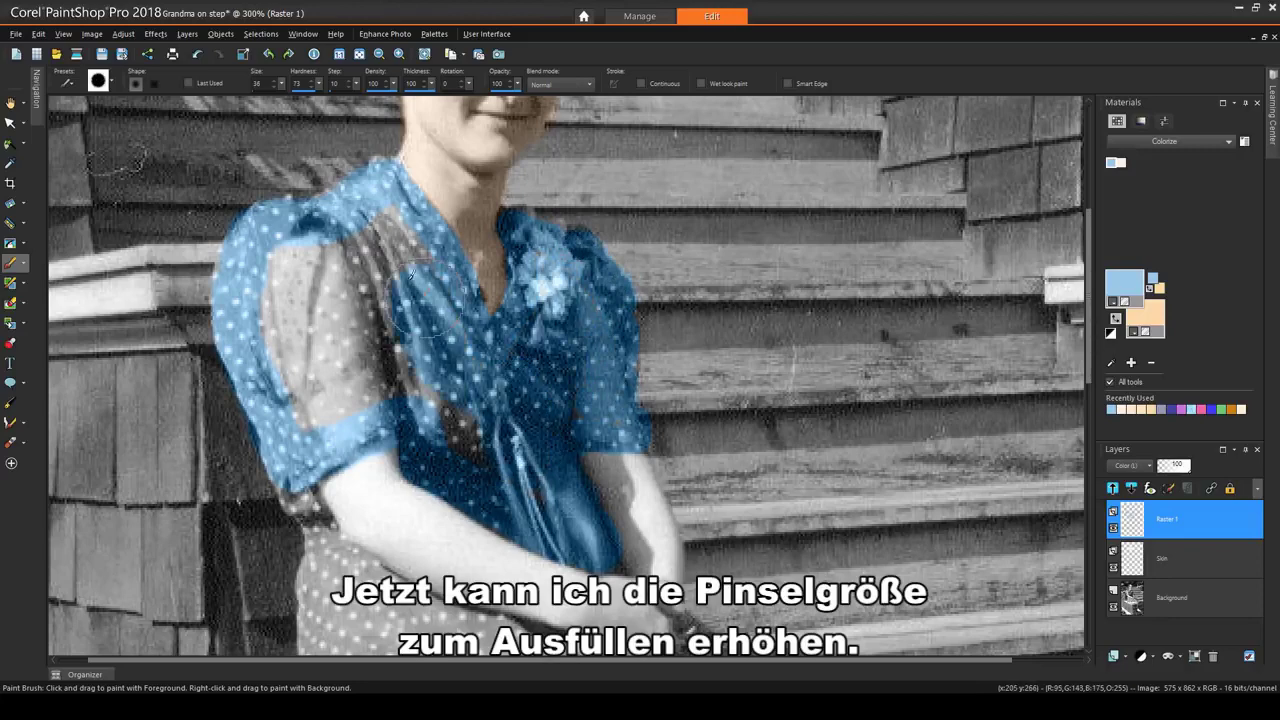
mouse_move(400, 276)
left_mouse_down()
mouse_move(287, 280)
mouse_move(312, 380)
mouse_move(351, 333)
mouse_move(432, 381)
left_mouse_up()
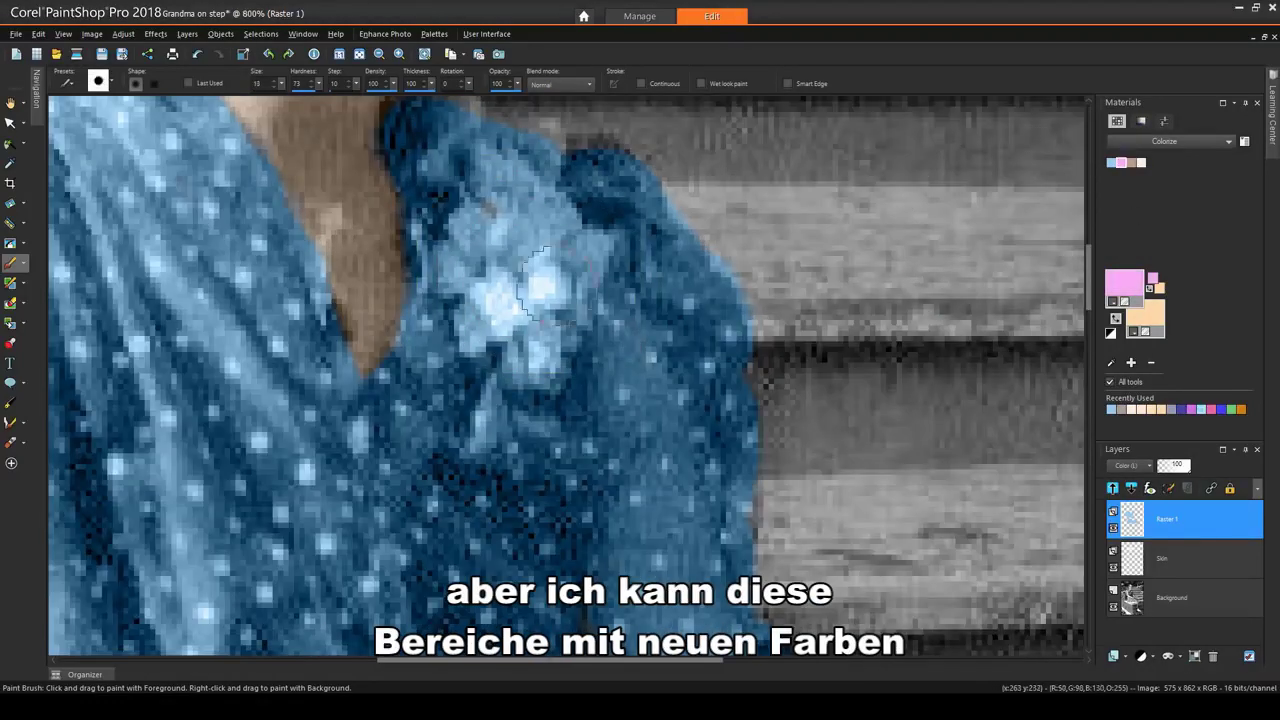
mouse_move(500, 230)
left_mouse_down()
mouse_move(480, 312)
mouse_move(503, 318)
mouse_move(527, 352)
mouse_move(580, 272)
left_mouse_up()
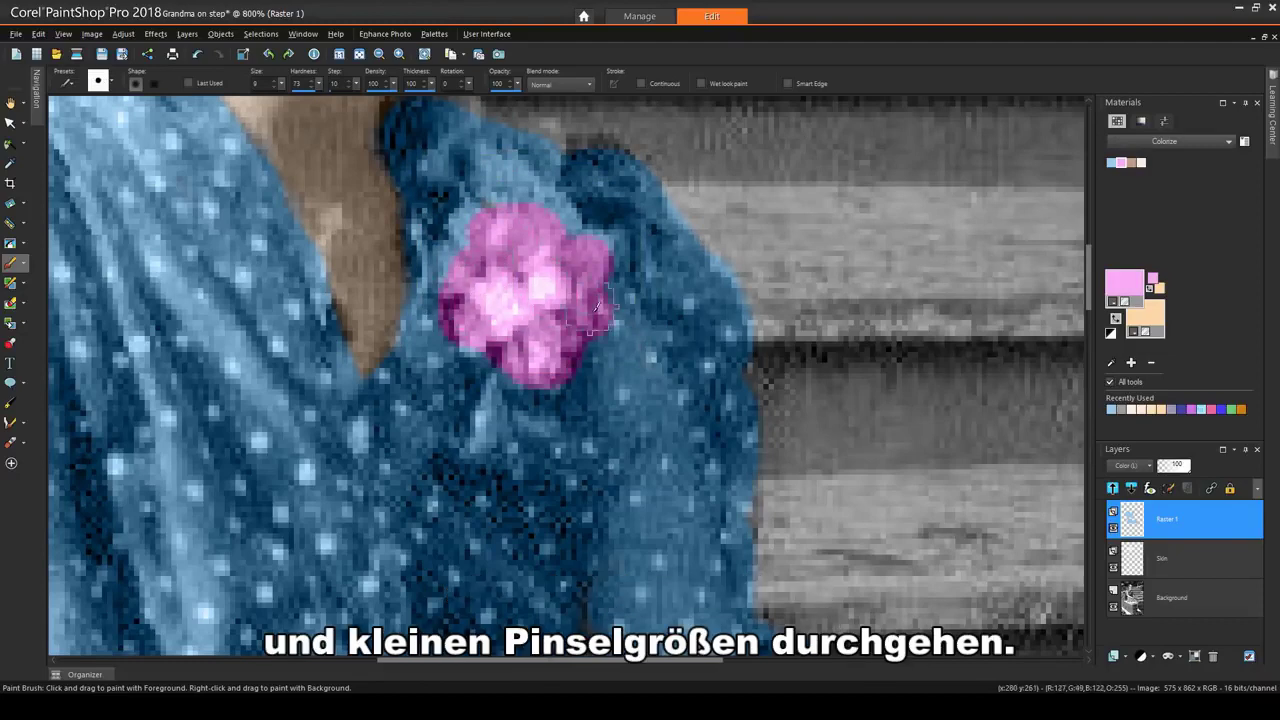
scroll(583, 527, "down", 5)
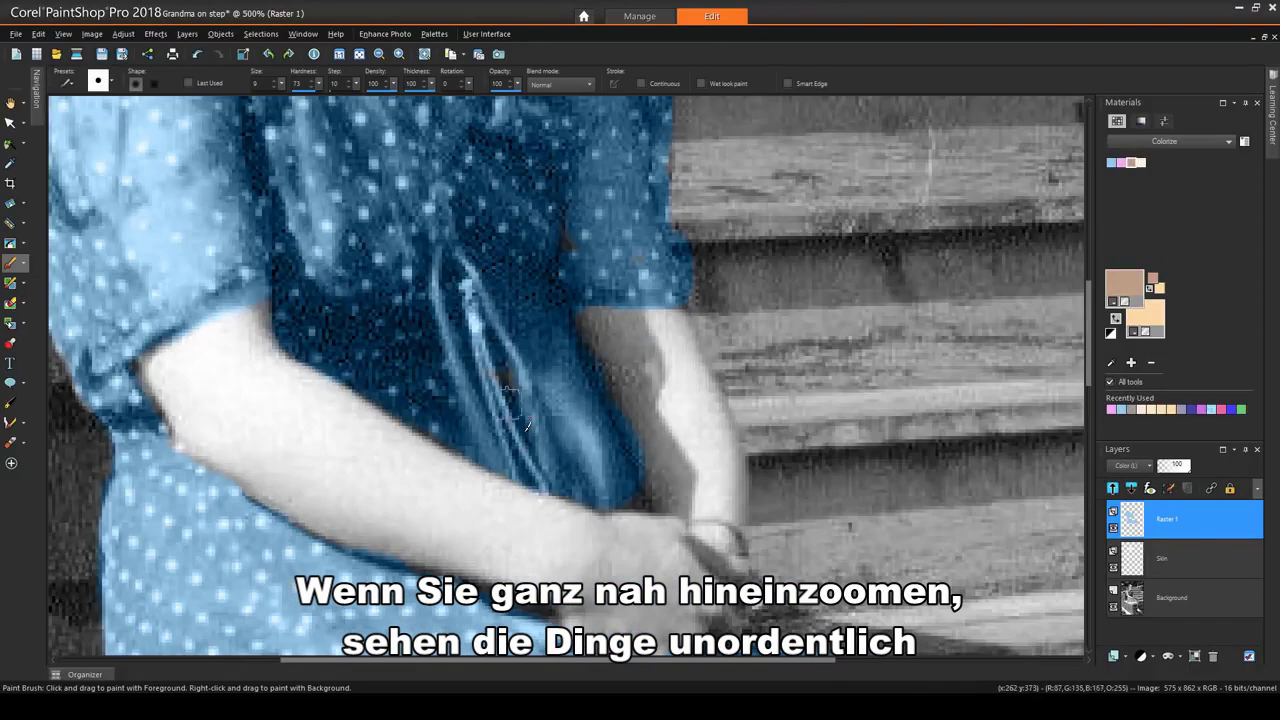
mouse_move(513, 402)
left_mouse_down()
mouse_move(449, 302)
mouse_move(512, 456)
mouse_move(636, 493)
mouse_move(625, 445)
mouse_move(525, 292)
mouse_move(467, 289)
mouse_move(514, 316)
mouse_move(536, 427)
mouse_move(525, 417)
mouse_move(506, 380)
mouse_move(525, 337)
mouse_move(561, 404)
mouse_move(609, 444)
mouse_move(586, 377)
mouse_move(602, 427)
mouse_move(570, 475)
left_mouse_up()
key("ctrl+w")
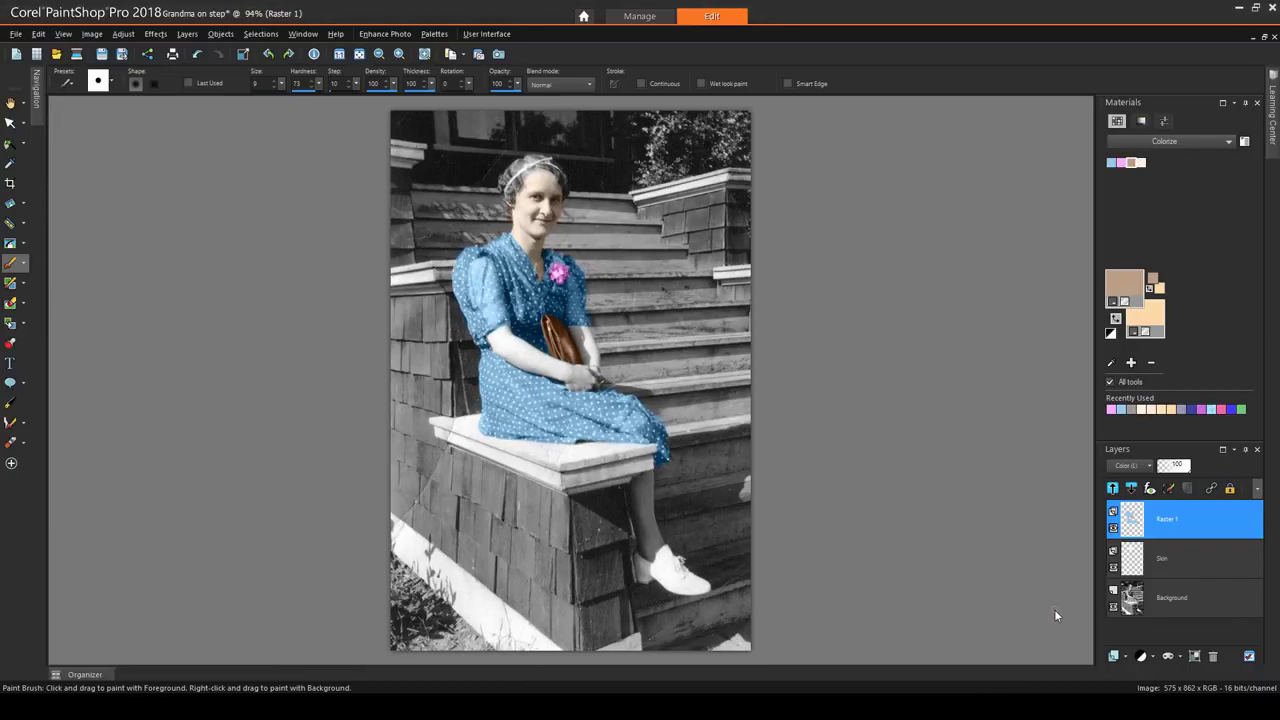
On the Skin layer, tint the woman's upper arm with the Skin Tone swatch.
left_click(1174, 558)
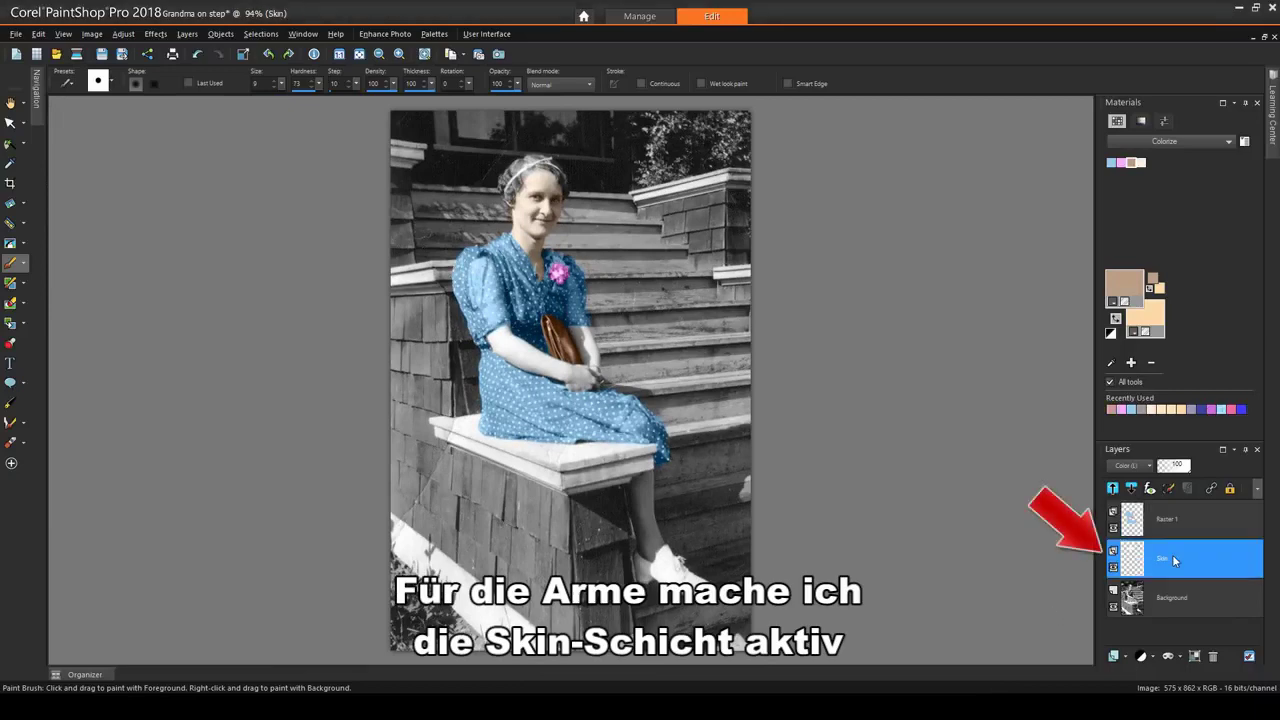
left_click(1142, 161)
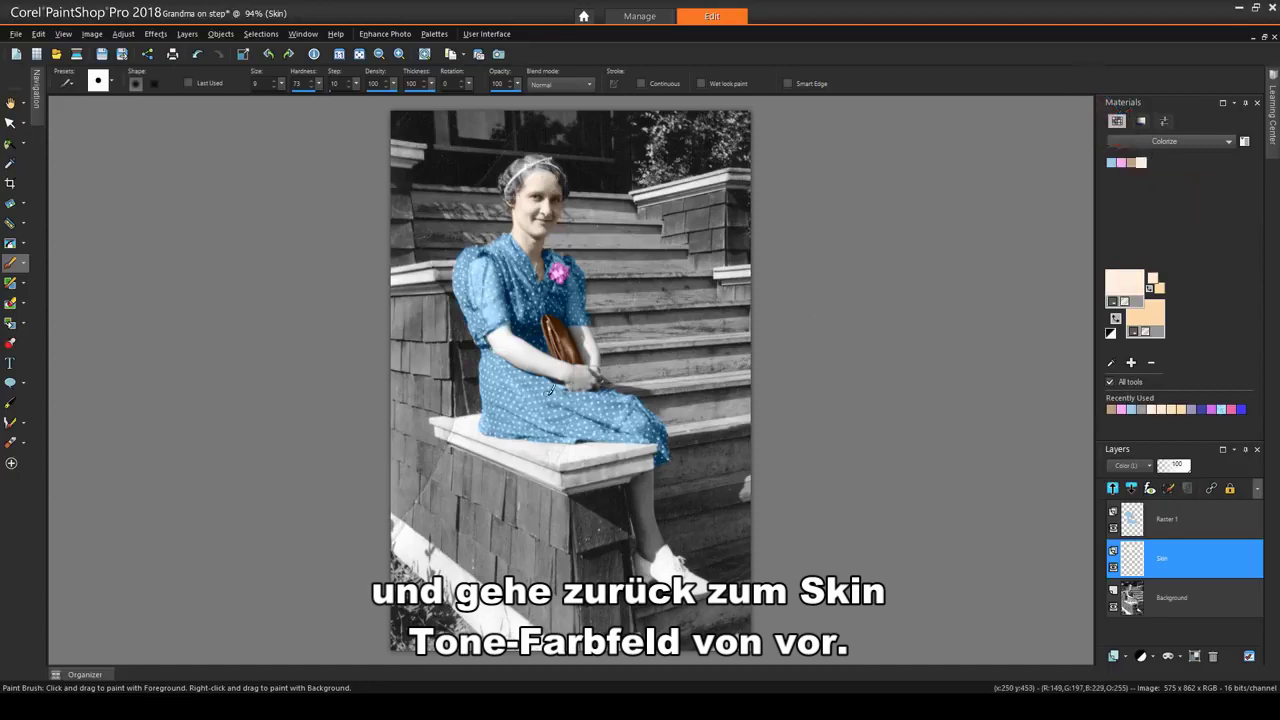
scroll(549, 391, "up", 2)
scroll(517, 358, "up", 3)
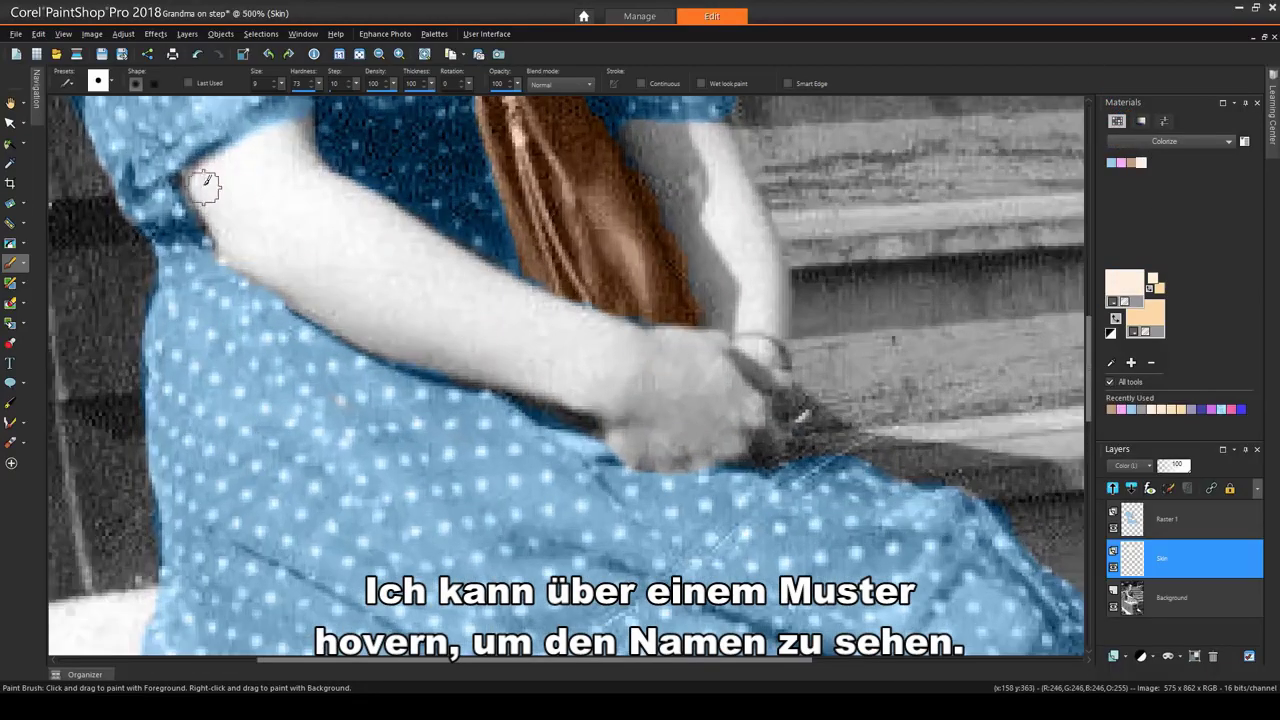
mouse_move(206, 186)
left_mouse_down()
mouse_move(243, 243)
mouse_move(323, 300)
mouse_move(414, 337)
left_mouse_up()
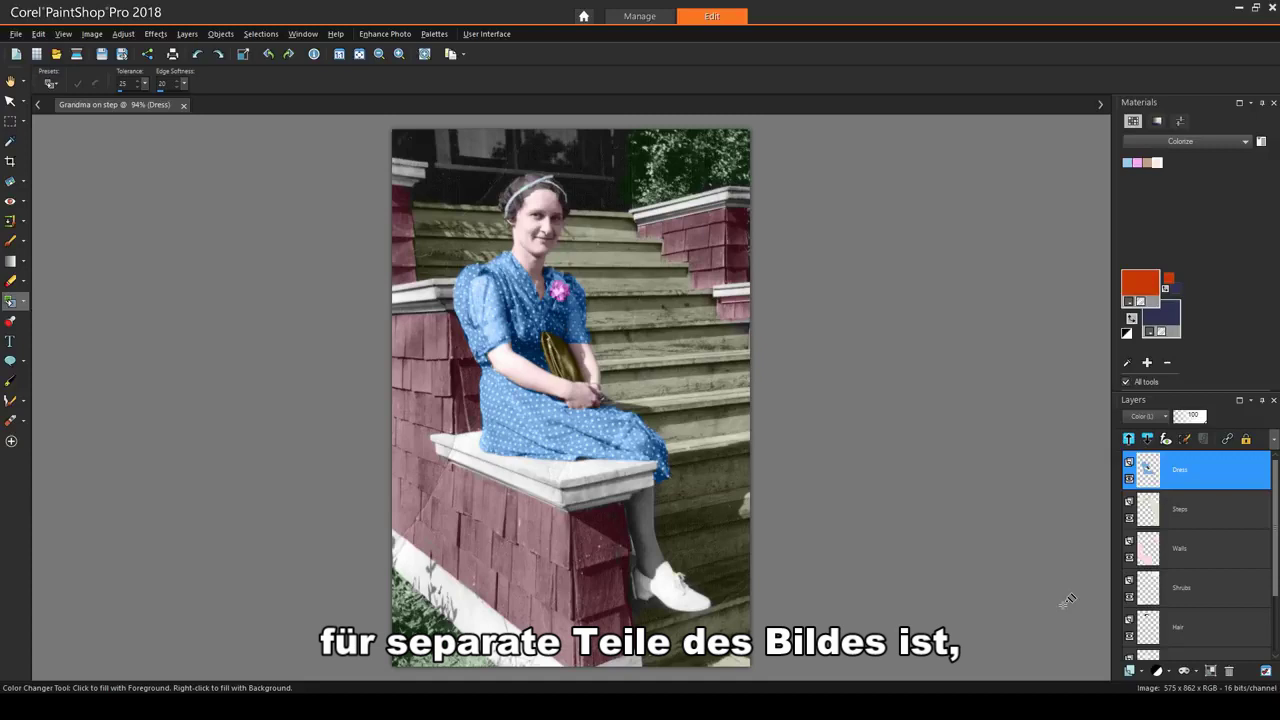
Recolour the blue dress light orange on the Dress layer with the Color Changer tool.
left_click(1245, 469)
left_click(1146, 280)
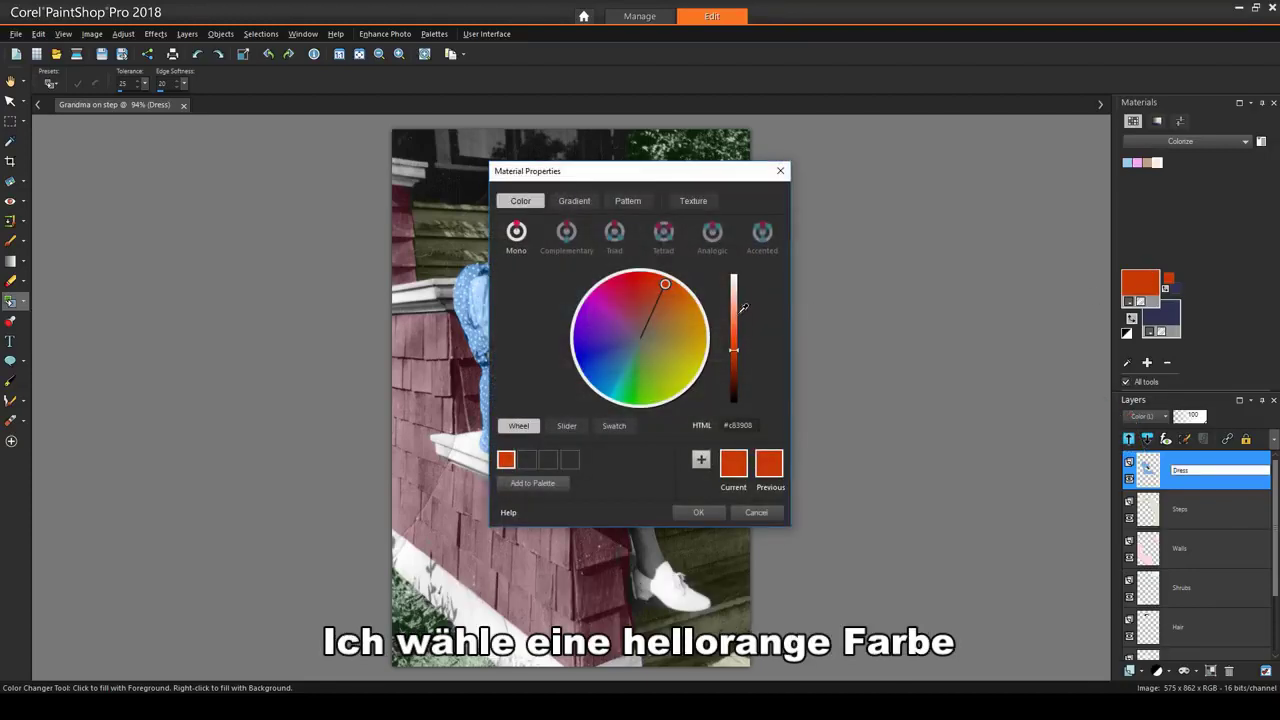
left_click(742, 307)
left_click(698, 512)
left_click(23, 301)
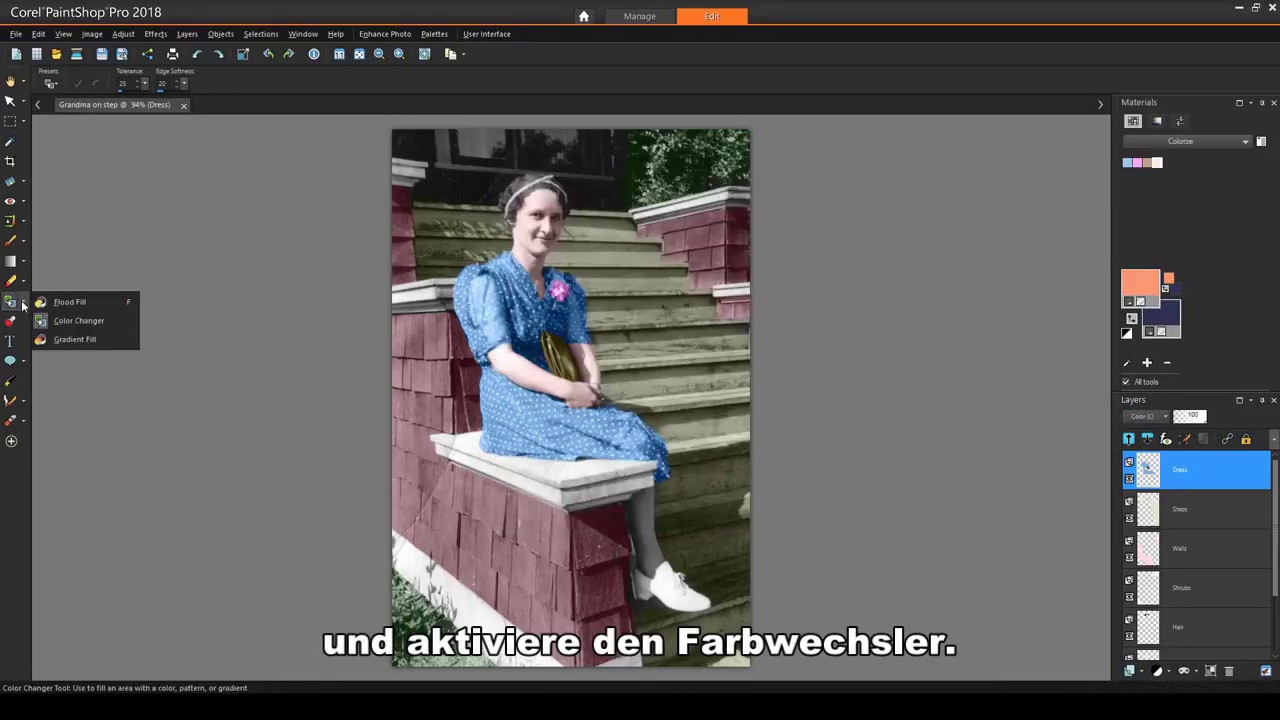
left_click(97, 321)
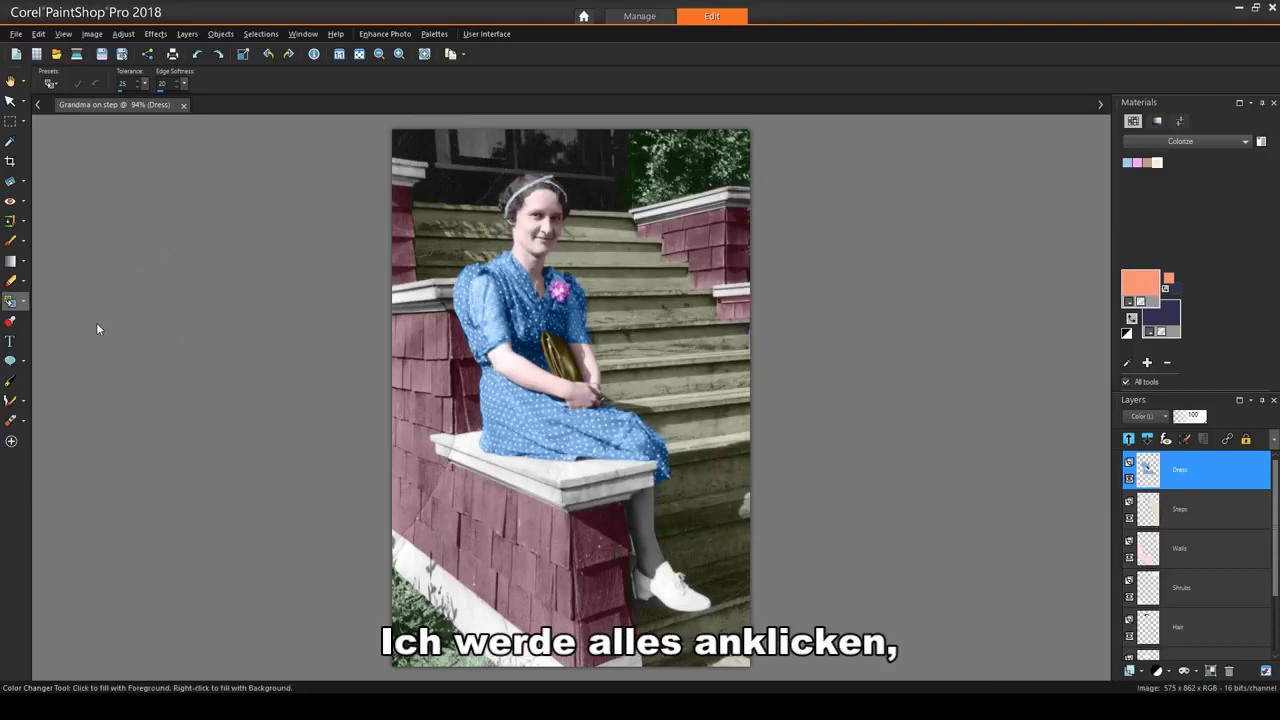
left_click(488, 311)
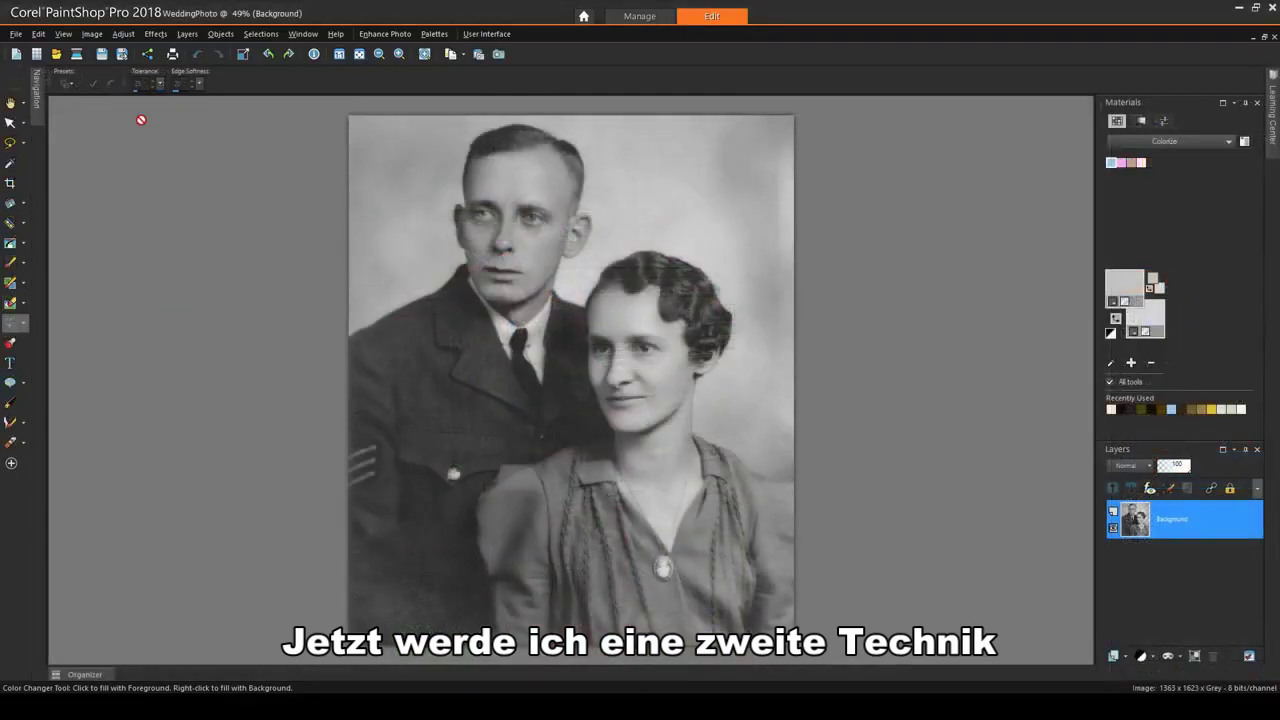
Convert the wedding photo to RGB 16 bits/channel.
left_click(94, 35)
mouse_move(180, 353)
left_click(261, 410)
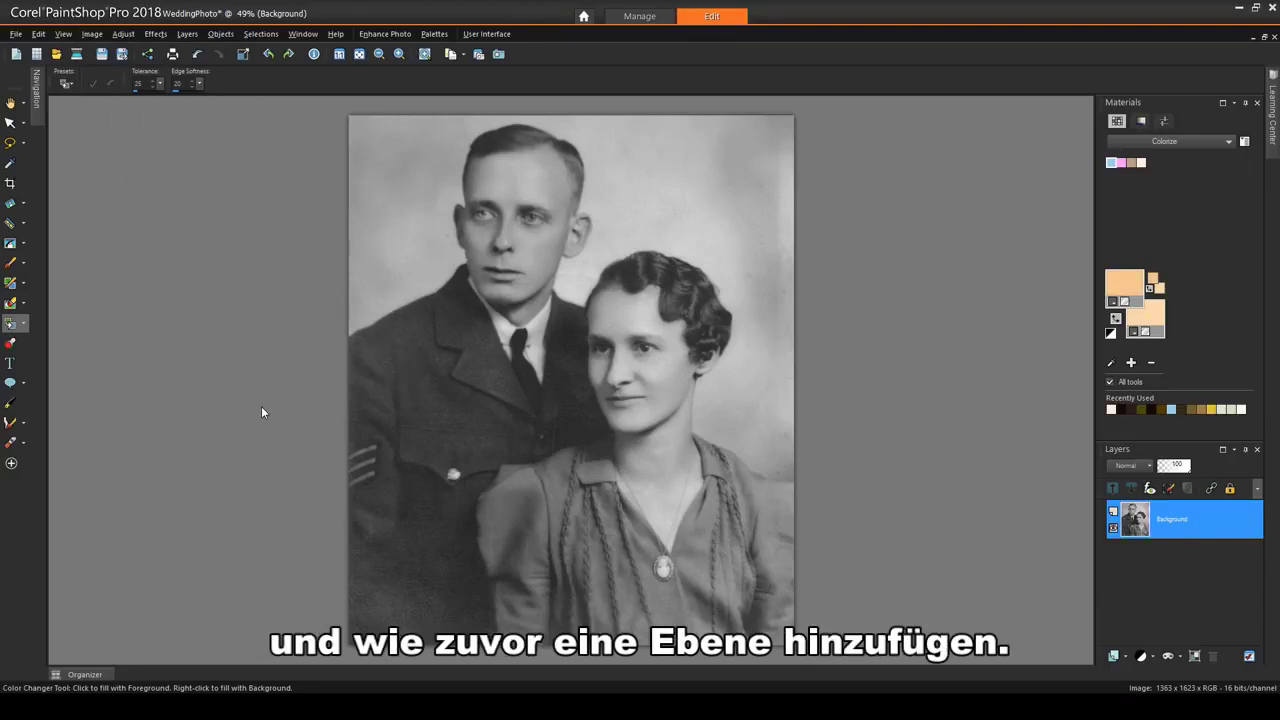
Add a new raster layer and name it Colorize.
left_click(1117, 655)
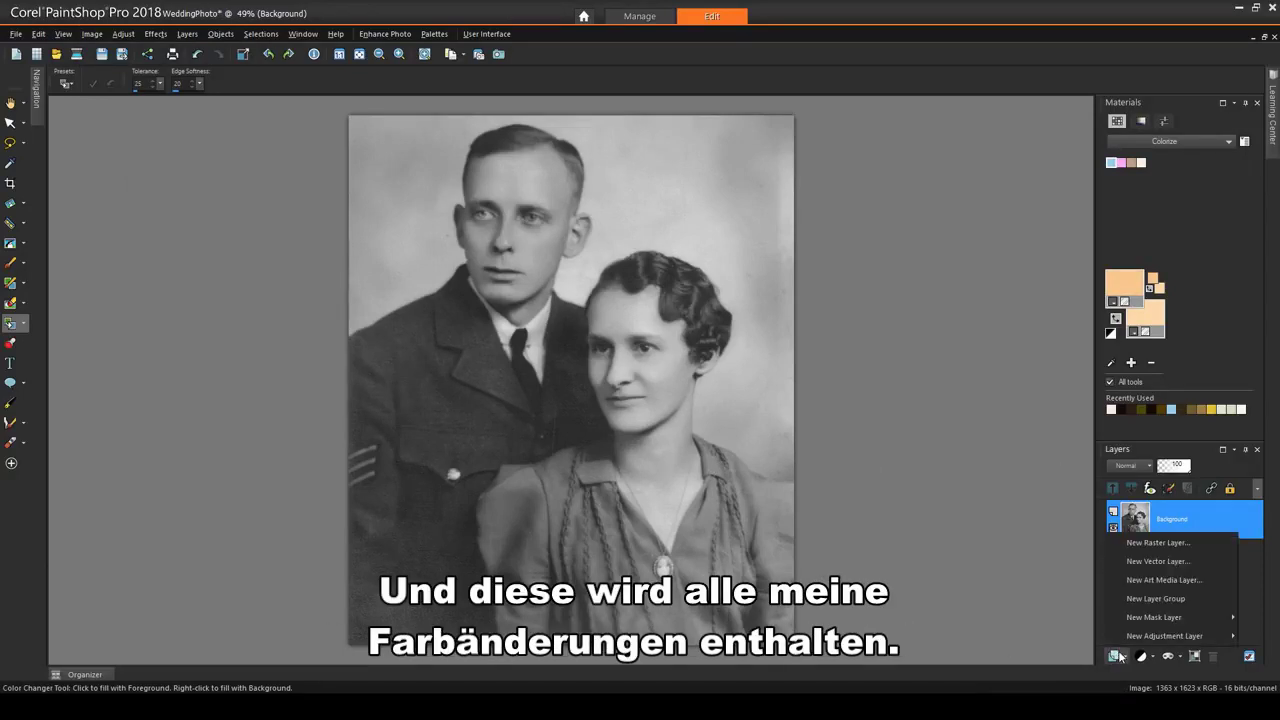
left_click(1158, 542)
type("Co")
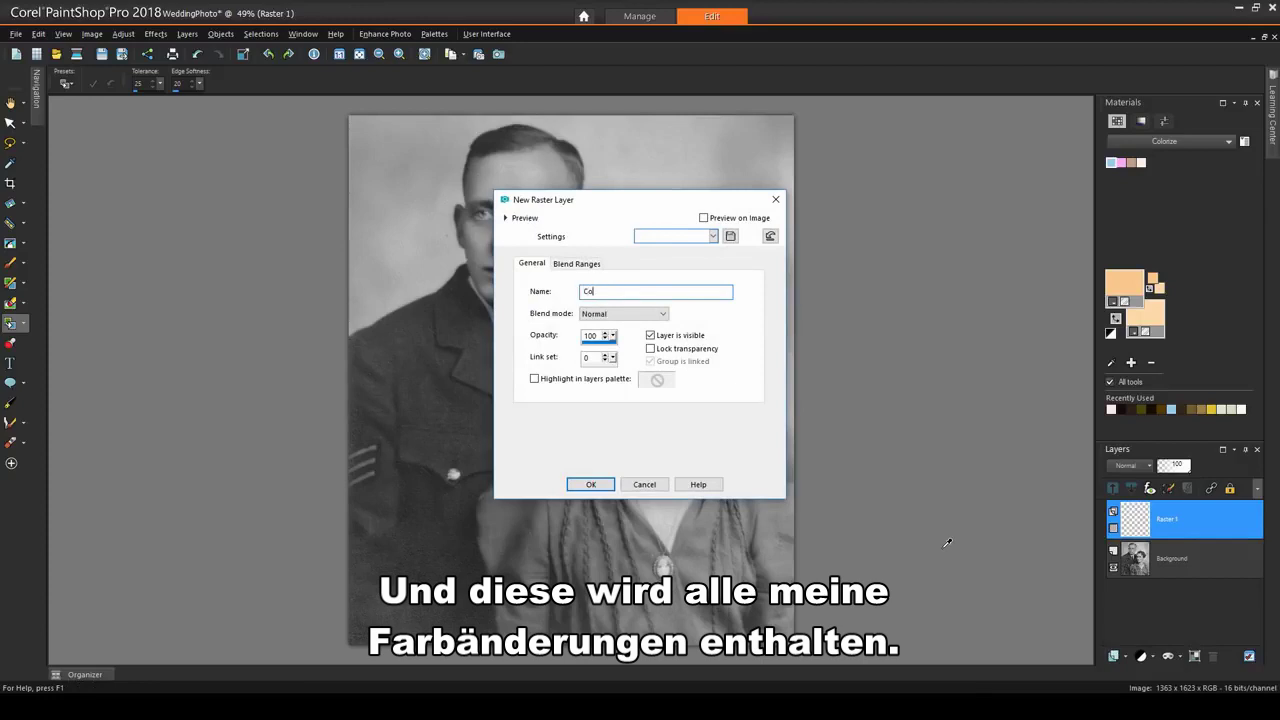
type("loriz")
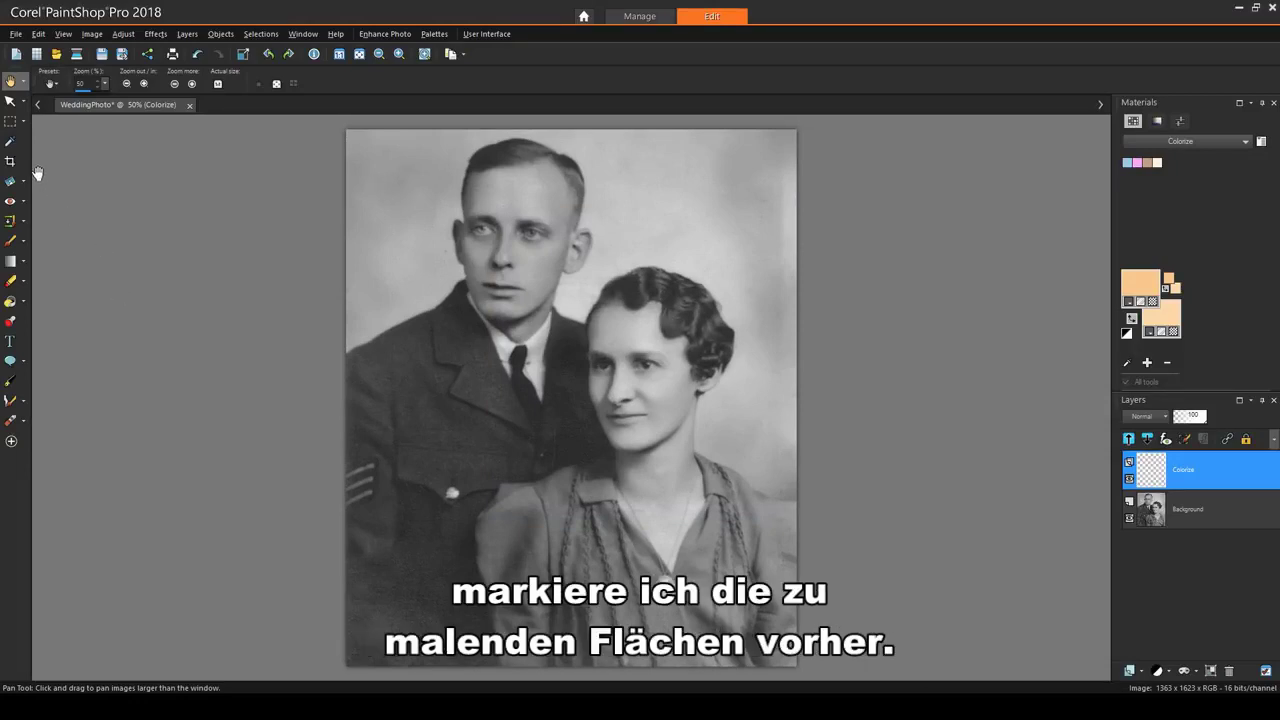
Zoom in and trace a freehand selection around the groom's face, ears and hairline.
left_click(23, 121)
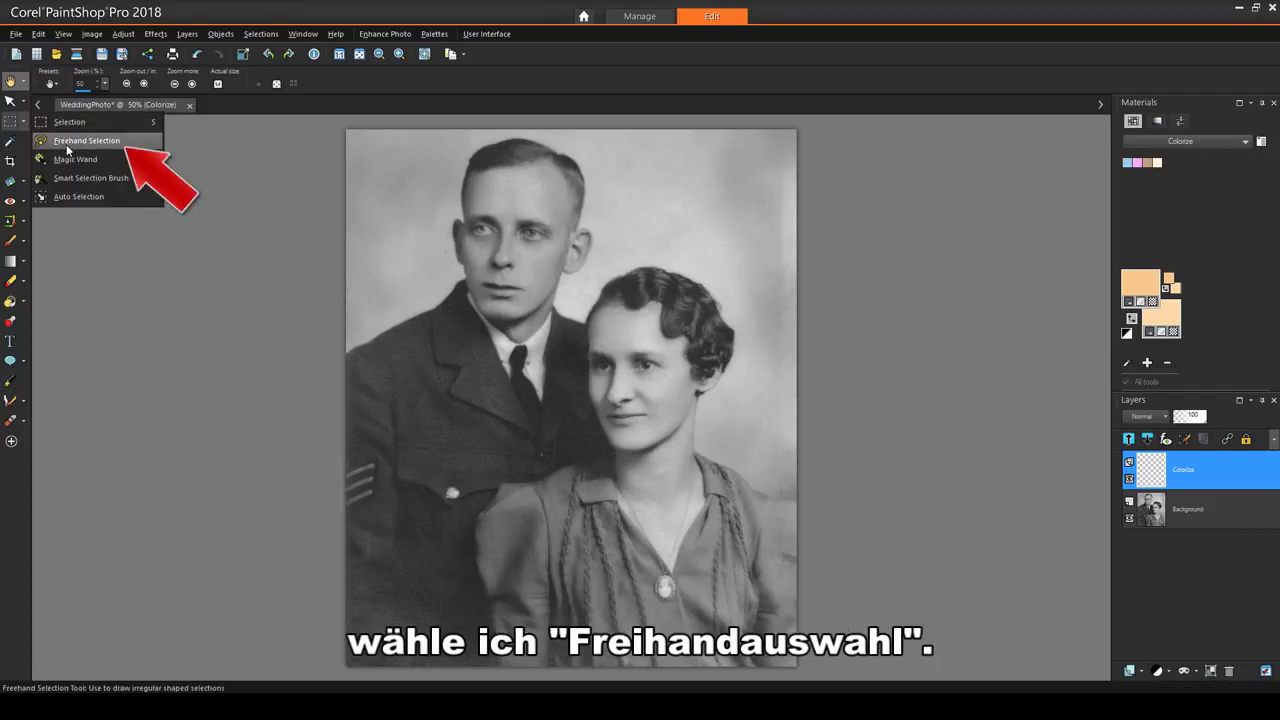
left_click(66, 144)
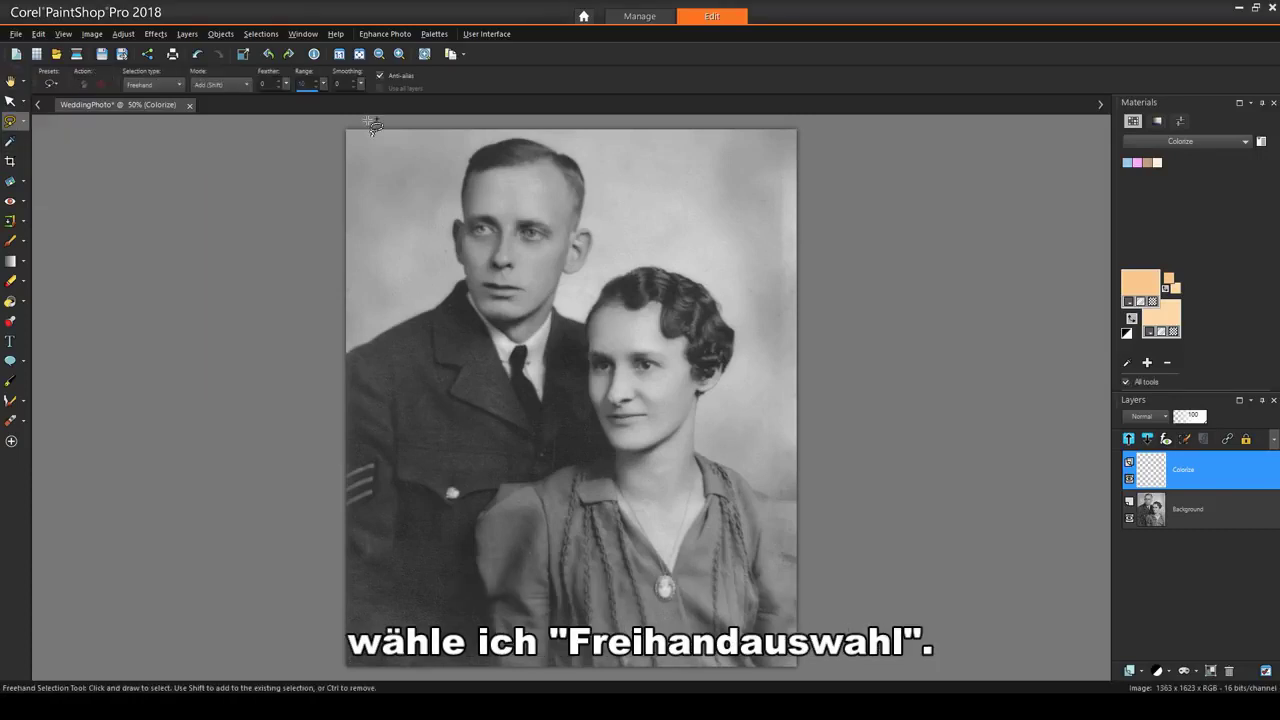
scroll(477, 150, "up", 1)
scroll(477, 150, "up", 4)
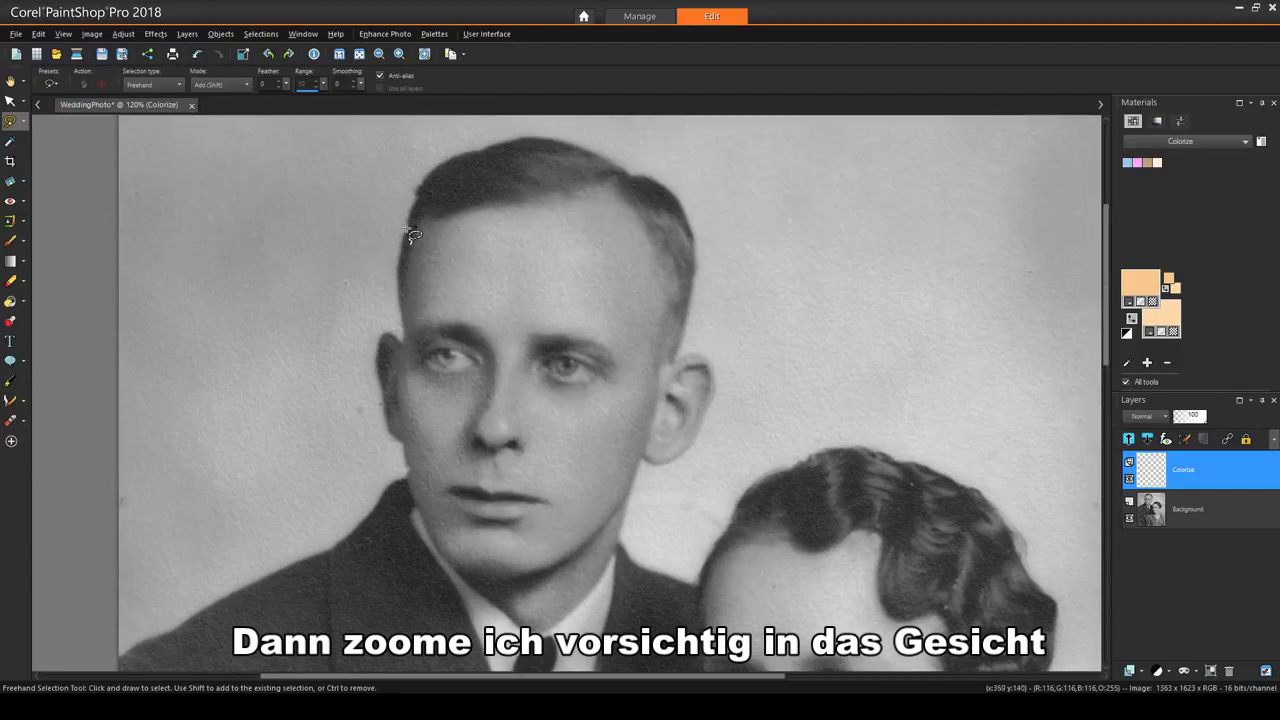
mouse_move(406, 228)
left_mouse_down()
mouse_move(553, 189)
mouse_move(622, 186)
mouse_move(660, 258)
mouse_move(666, 361)
mouse_move(693, 352)
mouse_move(720, 400)
left_mouse_up()
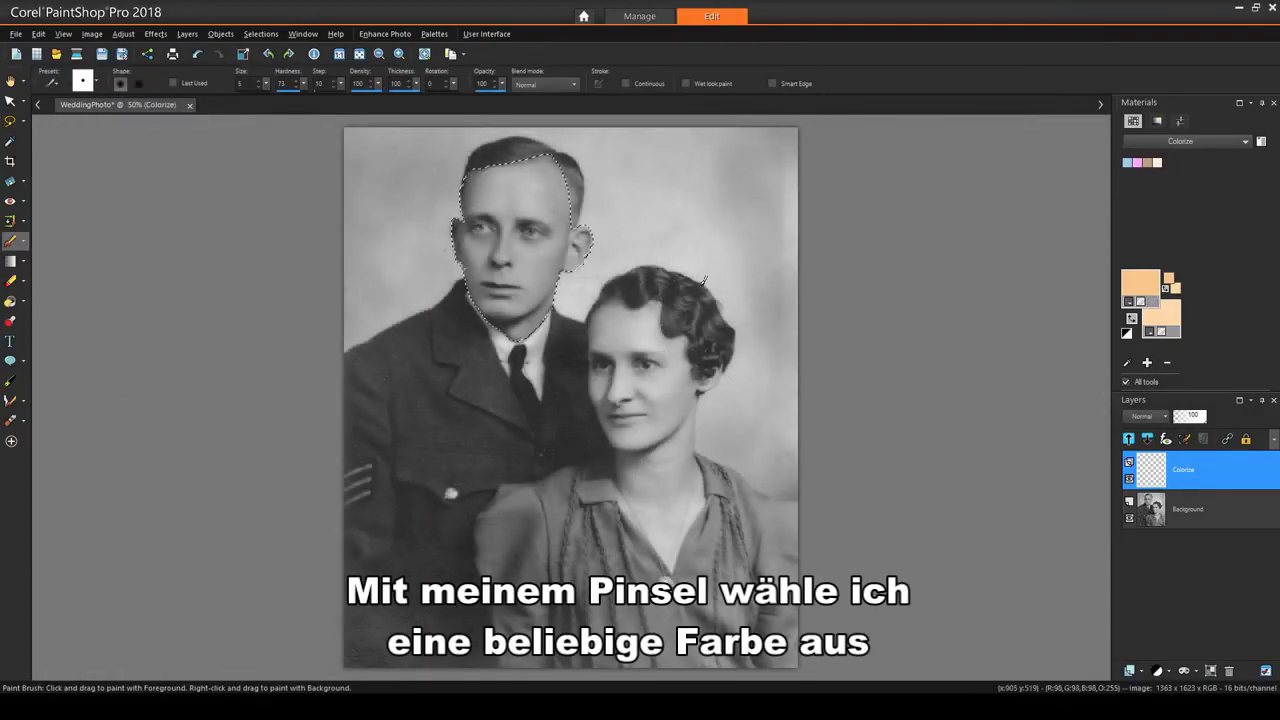
Paint the selected face pink on Colorize and lower the layer opacity to about 26.
left_click(1140, 283)
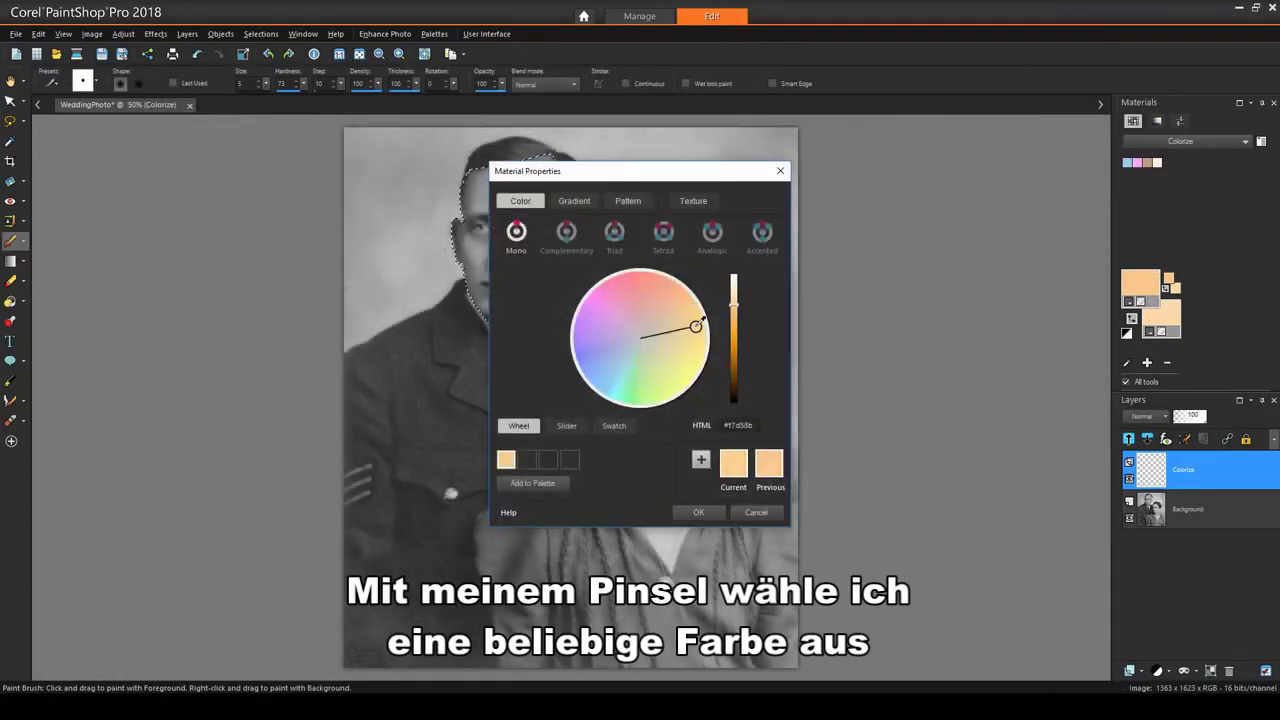
left_click(598, 298)
left_click(705, 512)
mouse_move(510, 202)
left_mouse_down()
mouse_move(477, 249)
mouse_move(496, 291)
mouse_move(592, 240)
mouse_move(529, 172)
mouse_move(549, 157)
mouse_move(453, 214)
mouse_move(479, 278)
mouse_move(501, 256)
mouse_move(592, 255)
mouse_move(479, 250)
mouse_move(460, 262)
mouse_move(518, 238)
left_mouse_up()
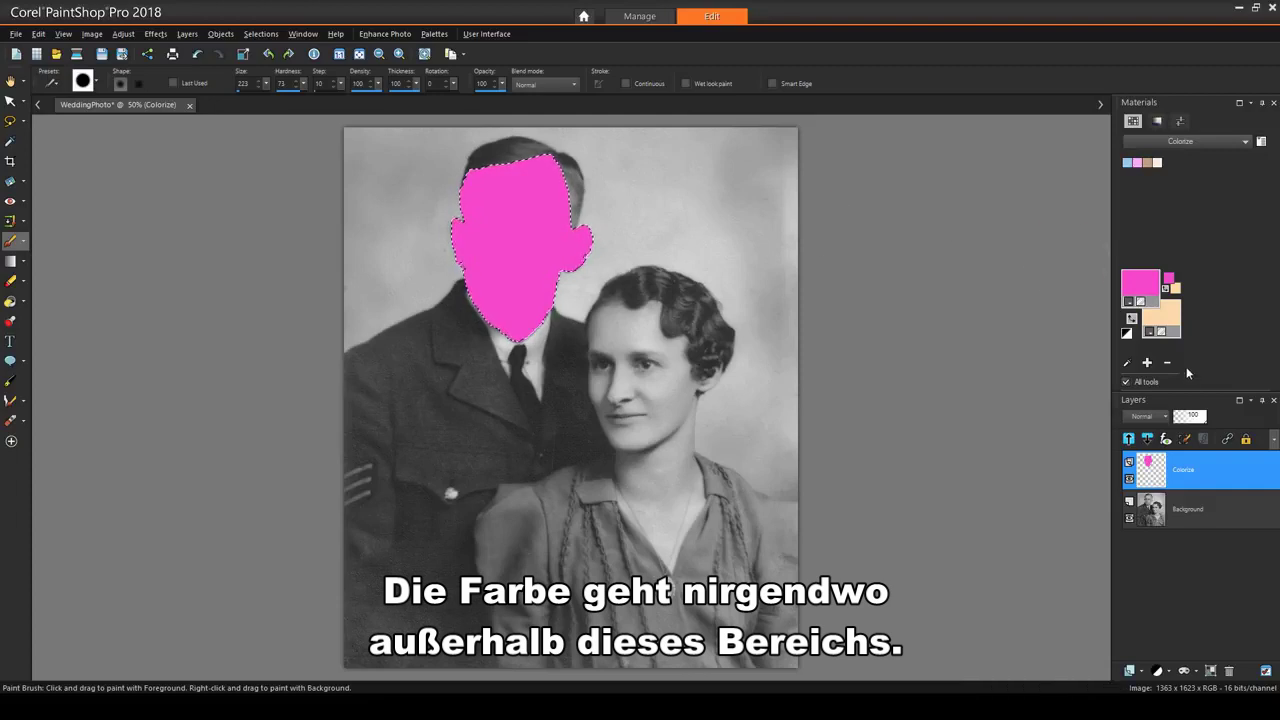
left_click_drag(1204, 416, 1174, 418)
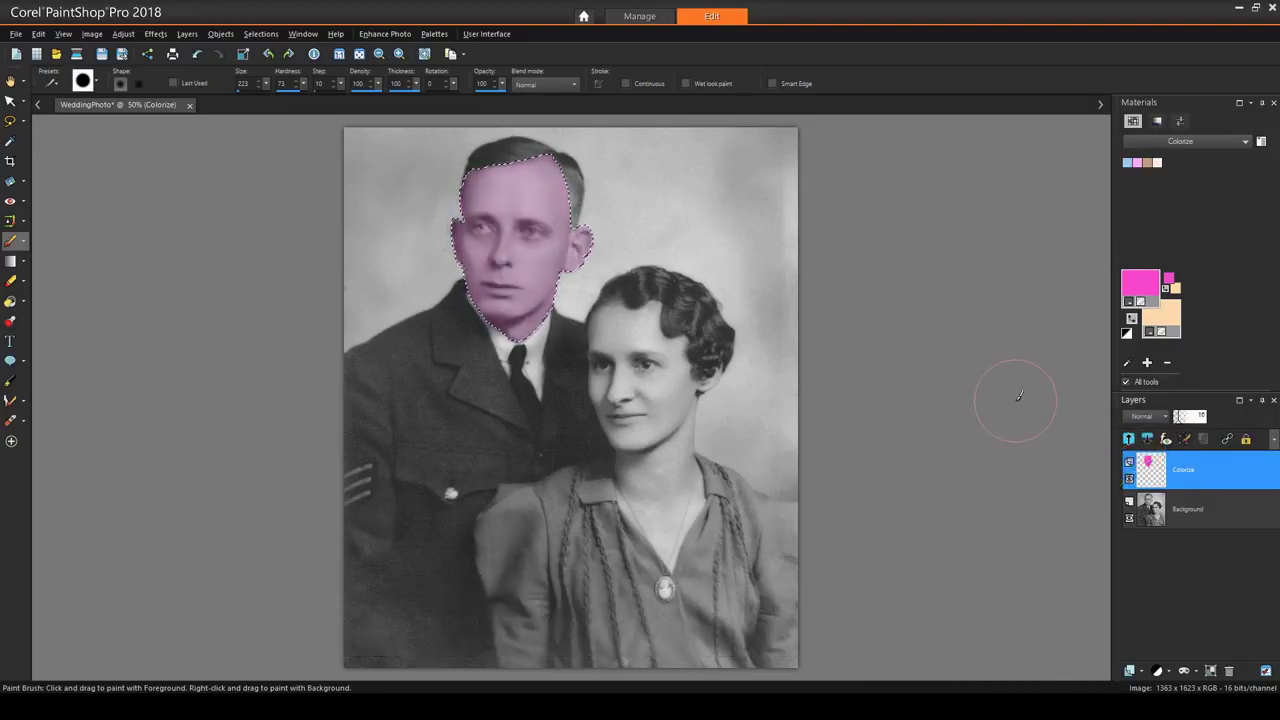
key("ctrl+d")
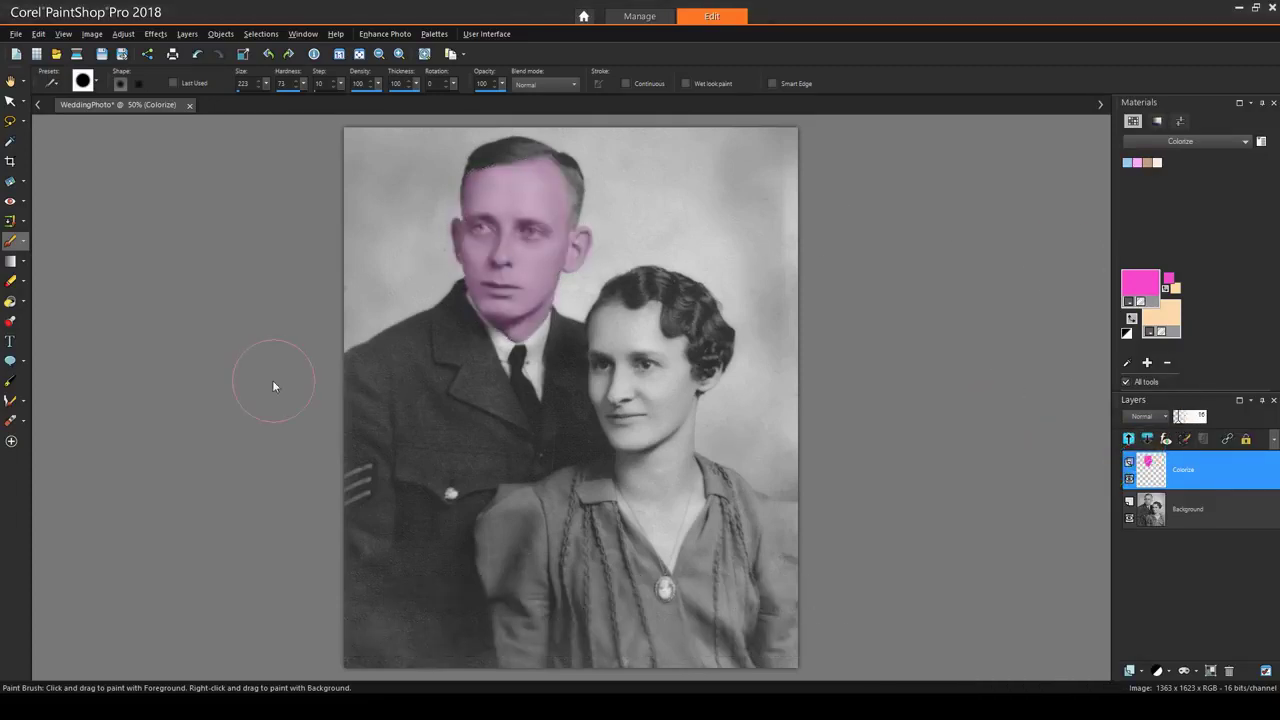
Colorize the face in Hue/Saturation/Lightness at Hue 34, Saturation 52 for a skin tone.
left_click(123, 34)
mouse_move(200, 200)
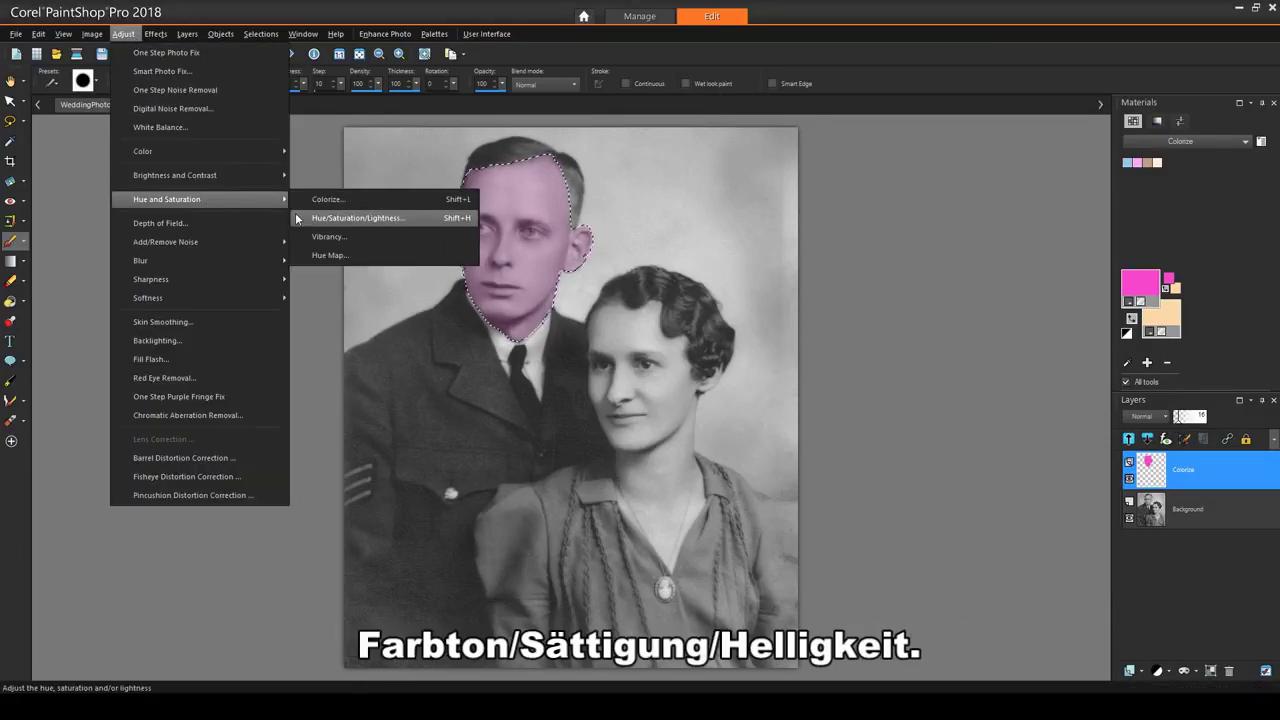
left_click(296, 218)
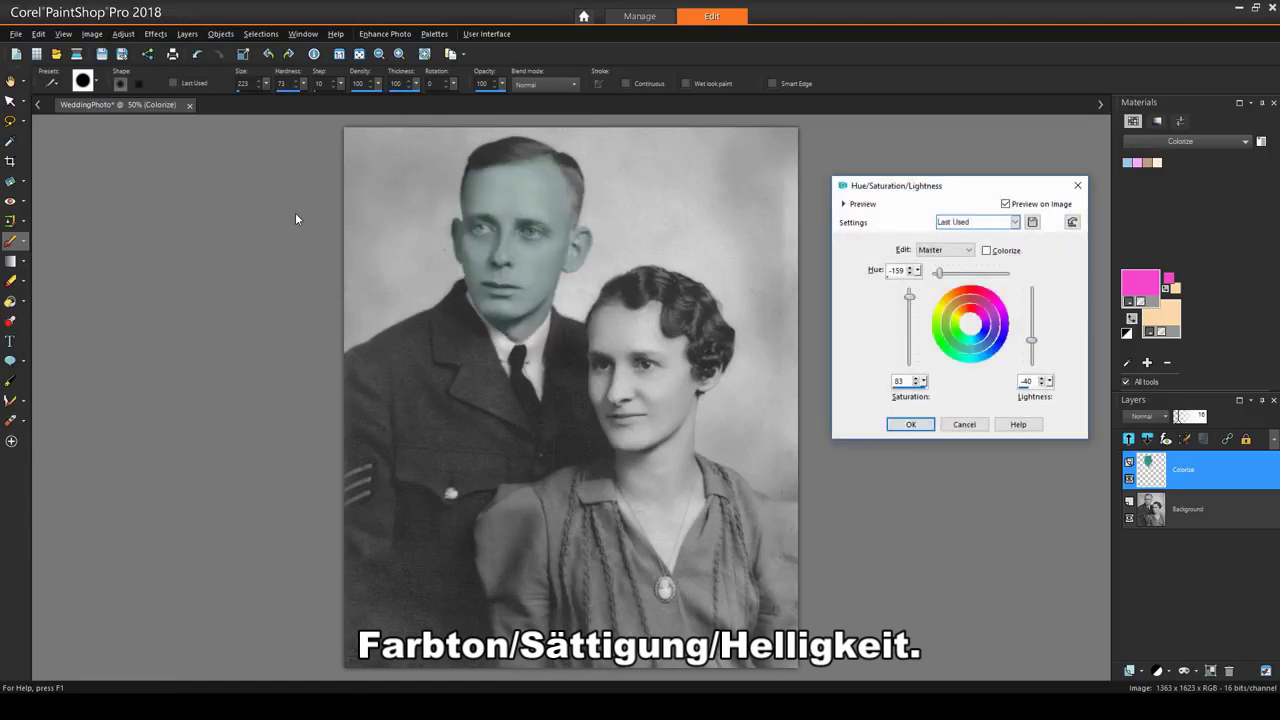
left_click(991, 254)
left_click_drag(936, 272, 909, 328)
left_click_drag(1031, 326, 1034, 335)
left_click(910, 425)
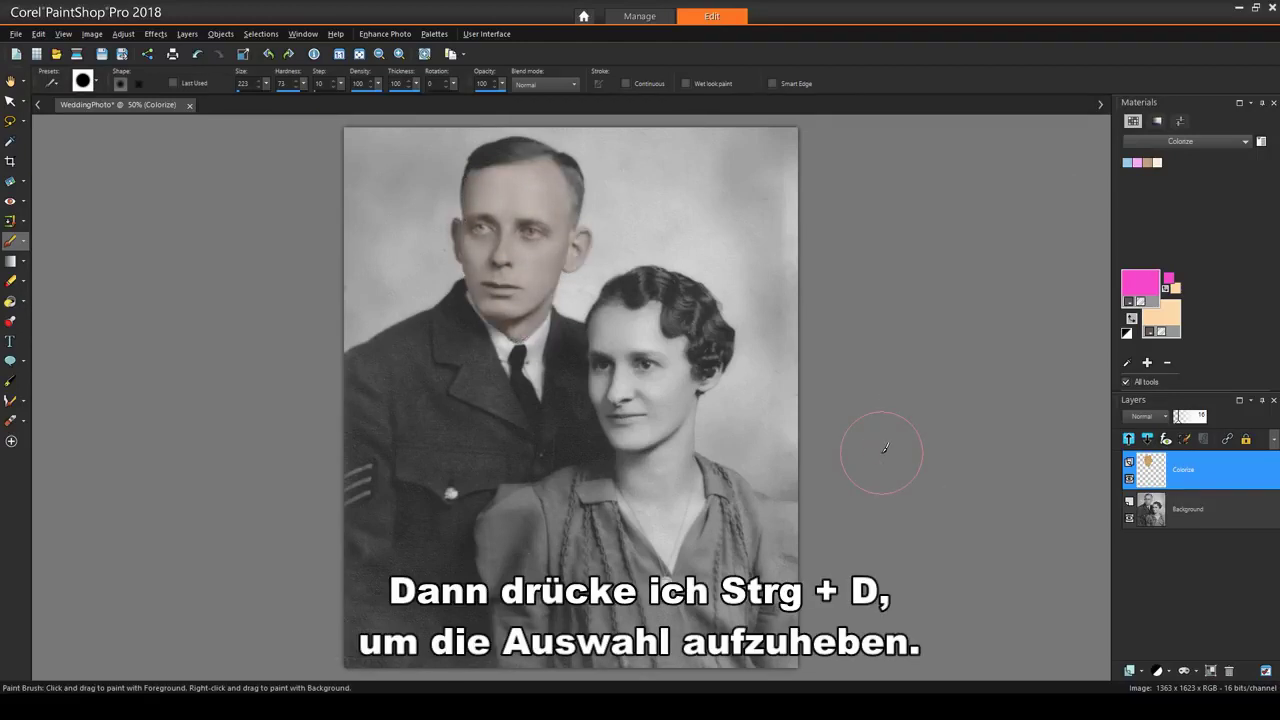
Smart-select the groom's dark jacket on the Background layer, then return to Colorize.
left_click(24, 125)
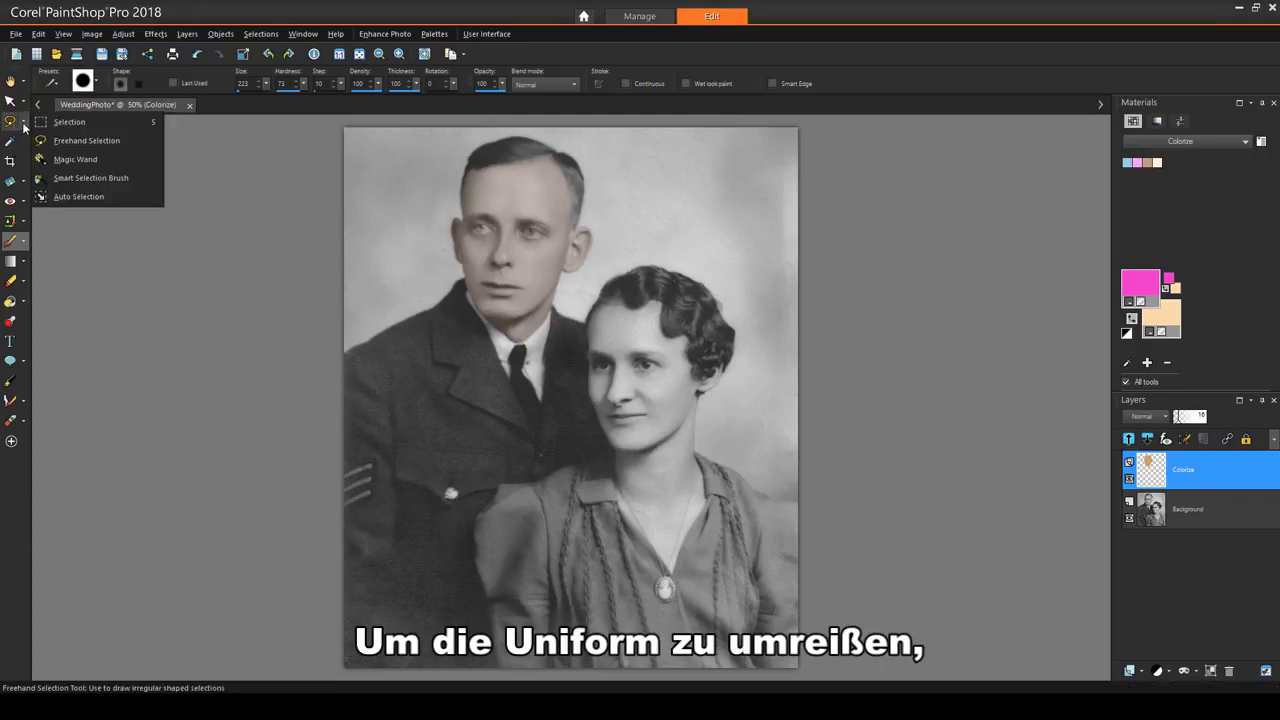
left_click(88, 178)
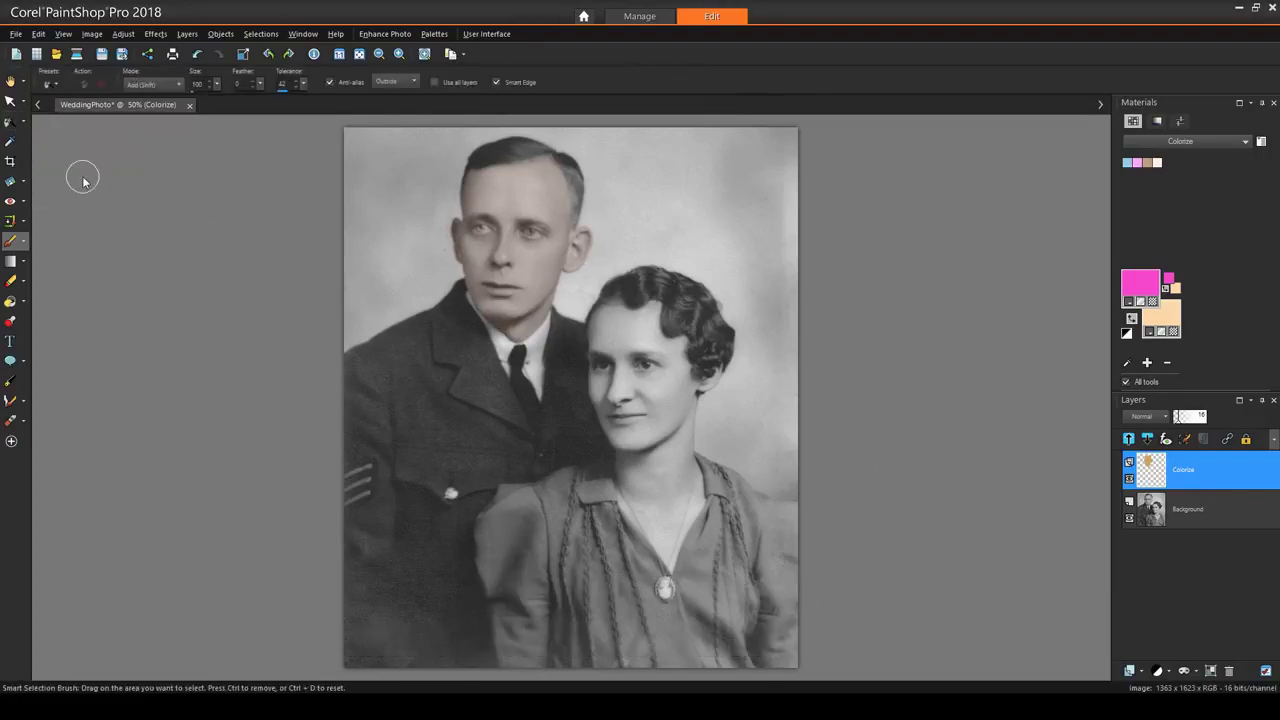
left_click(1180, 510)
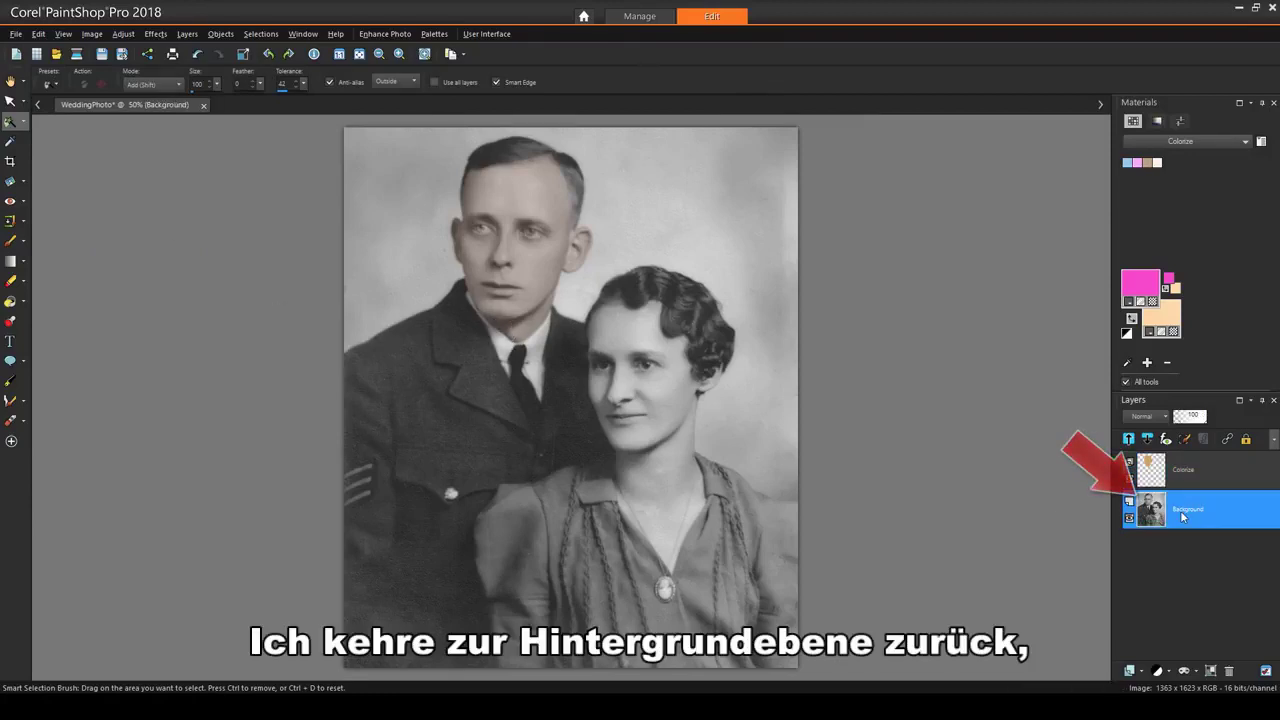
left_click(427, 421)
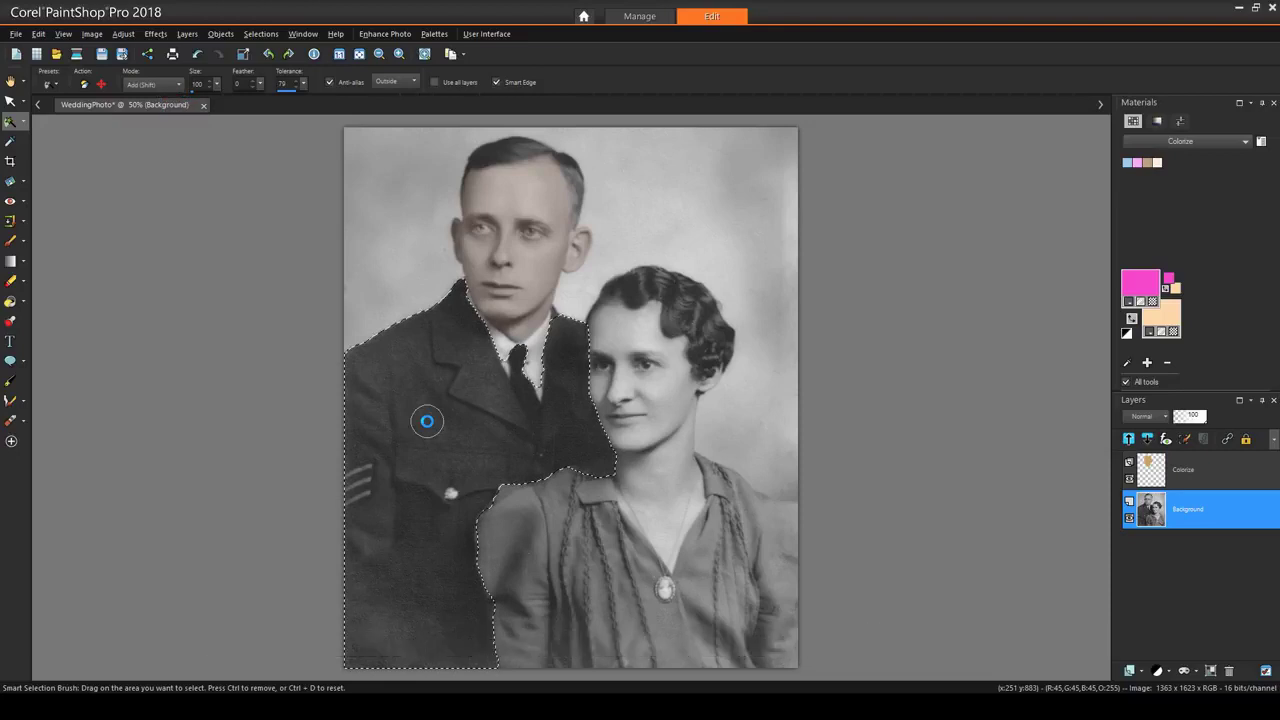
left_click(1193, 472)
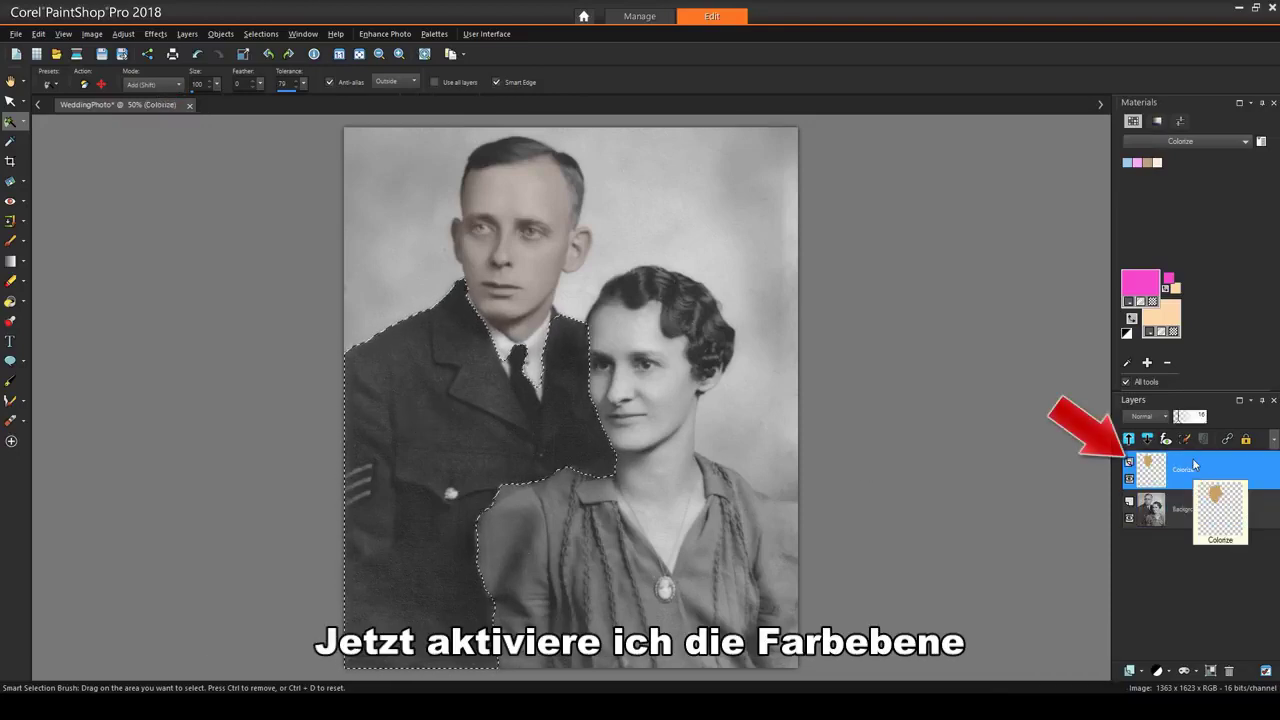
Flood-fill the selected jacket with pink on the Colorize layer.
left_click(23, 302)
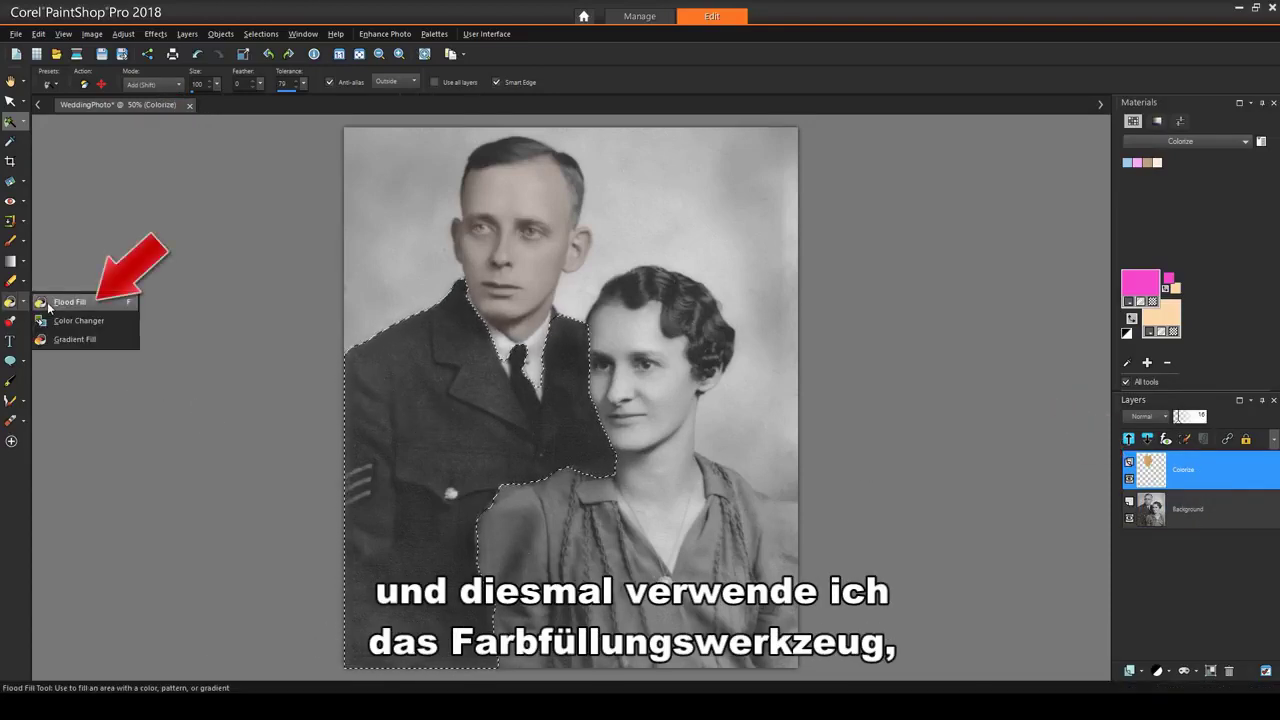
left_click(47, 302)
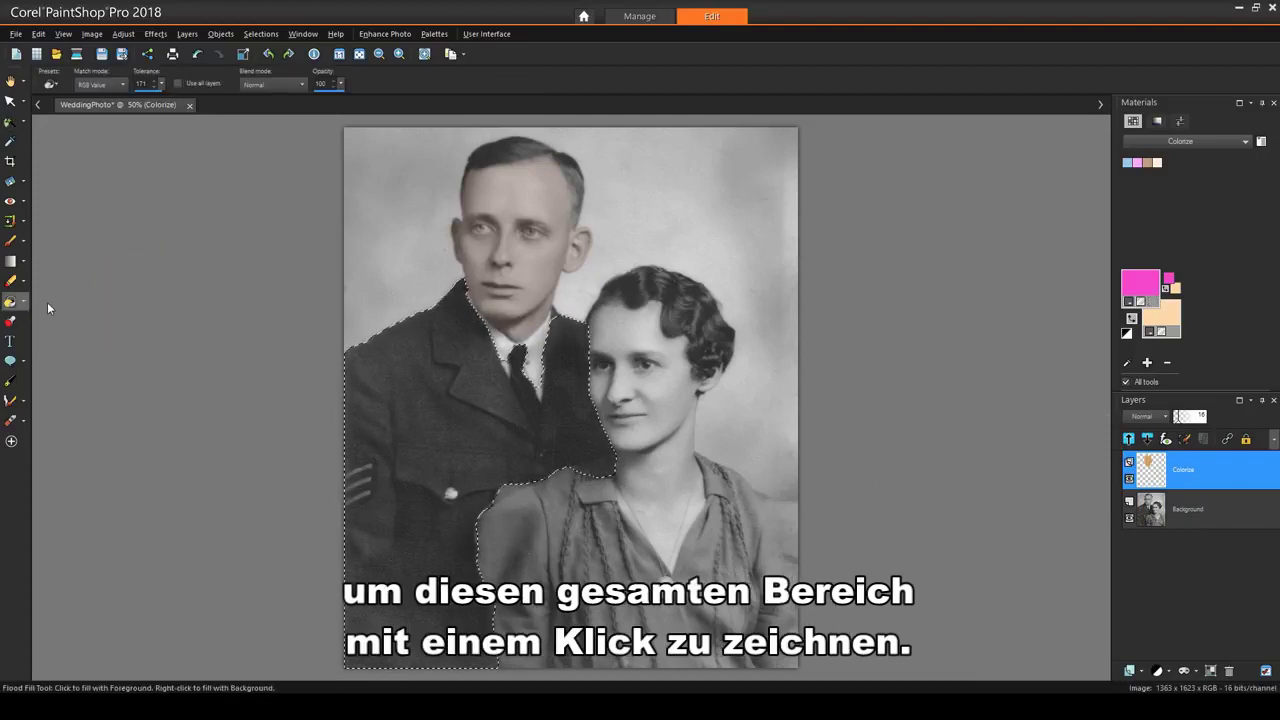
left_click(413, 388)
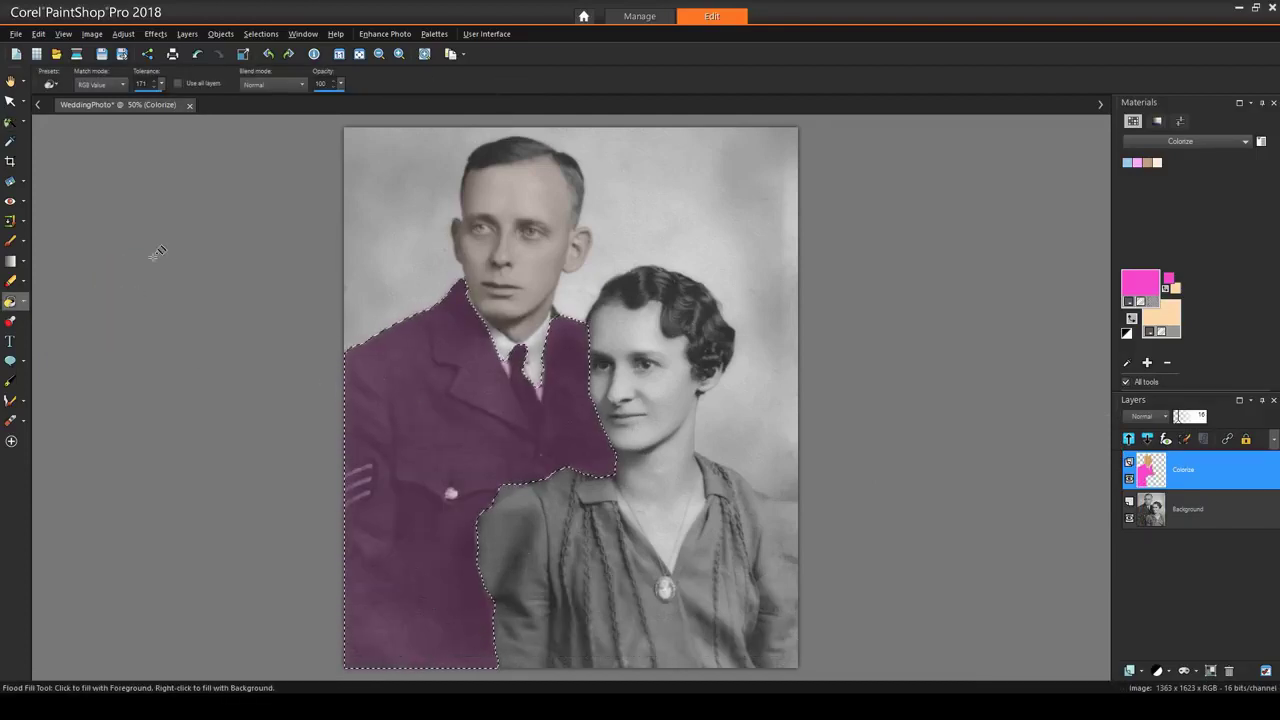
Recolour the jacket navy blue at Hue 233, Saturation 91, then clear the selection.
left_click(123, 34)
left_click(380, 219)
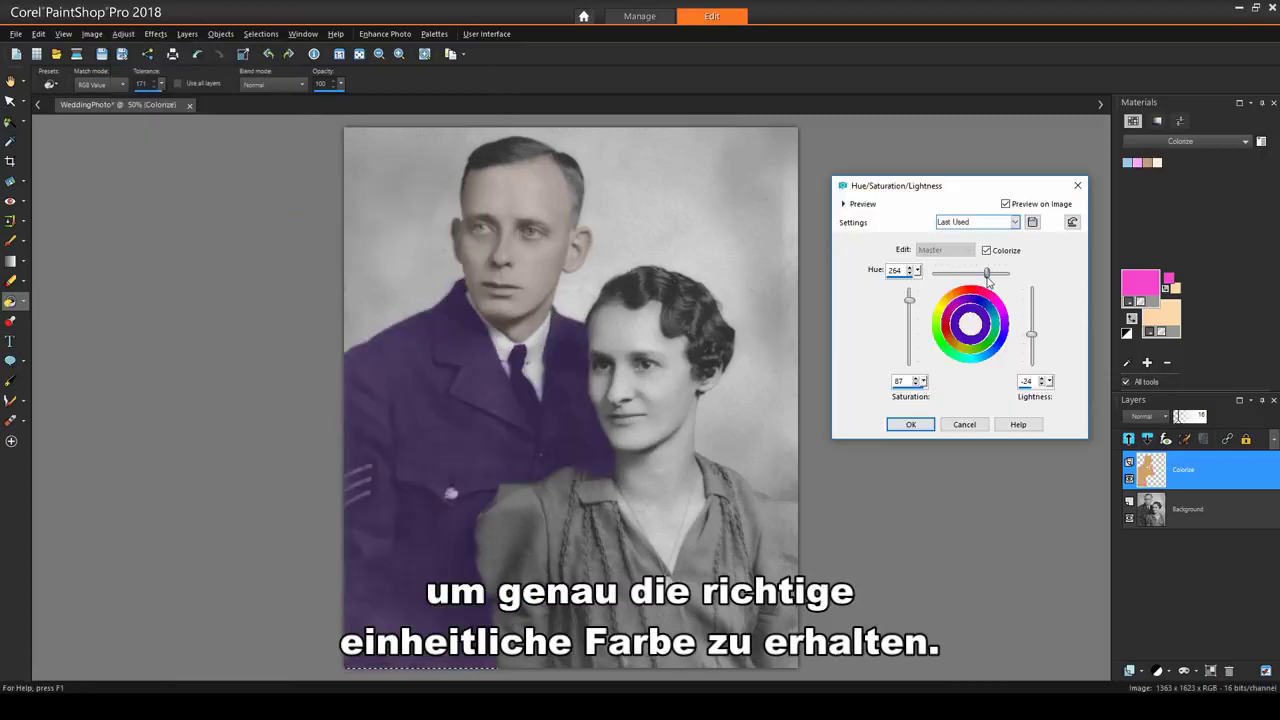
mouse_move(983, 273)
left_mouse_down()
mouse_move(995, 282)
mouse_move(983, 275)
left_mouse_up()
left_click_drag(909, 301, 910, 298)
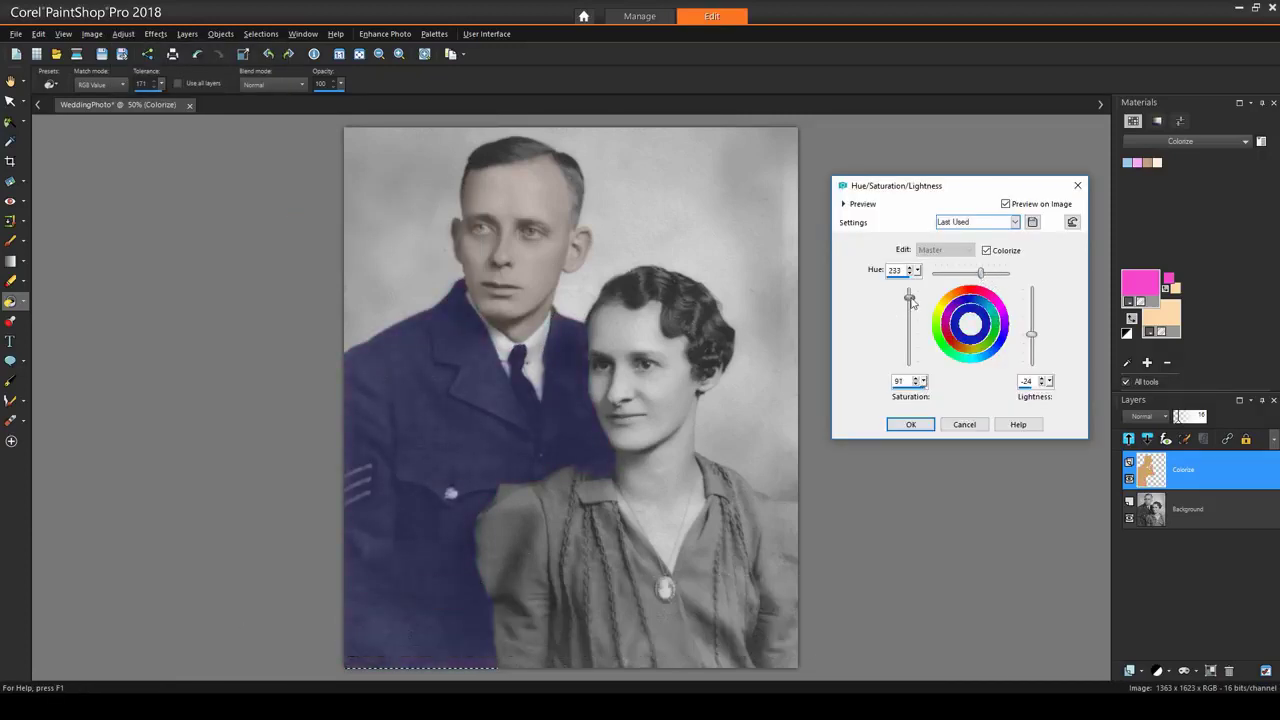
key("Return")
left_click(1205, 508)
key("s")
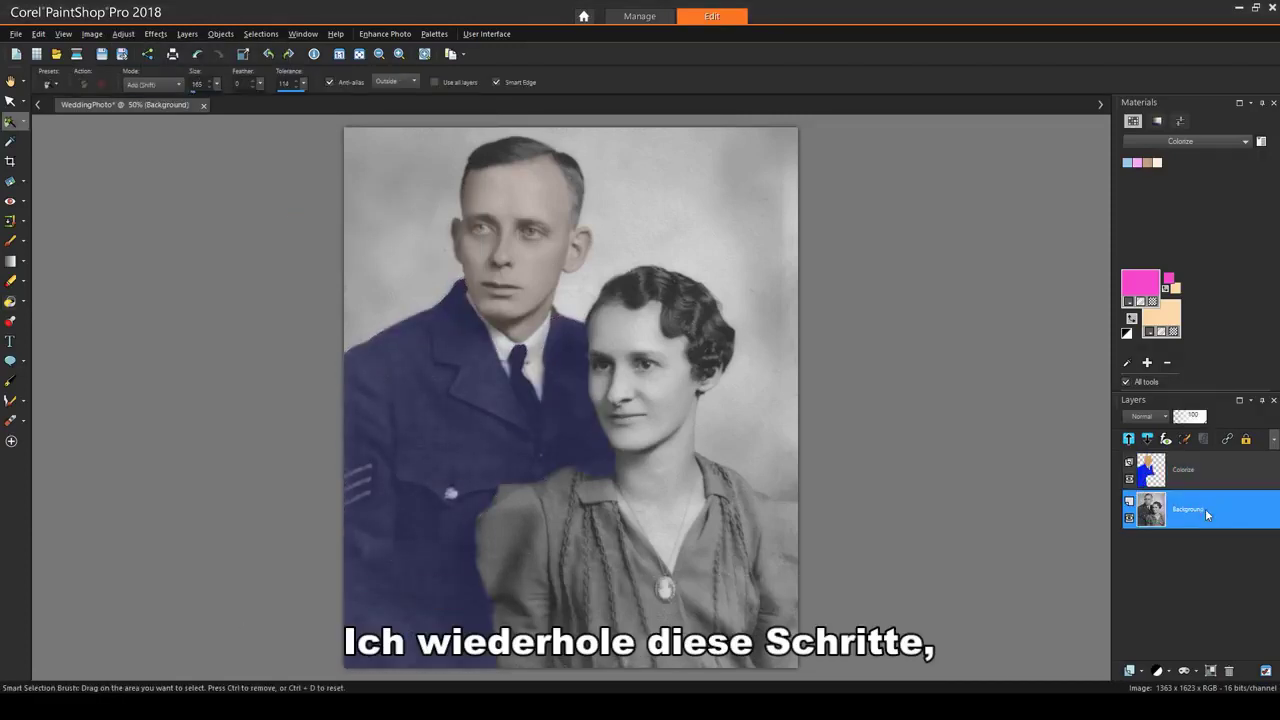
Smart-select the whole of the bride's dress.
left_click(23, 122)
left_click(100, 177)
left_click_drag(570, 540, 674, 630)
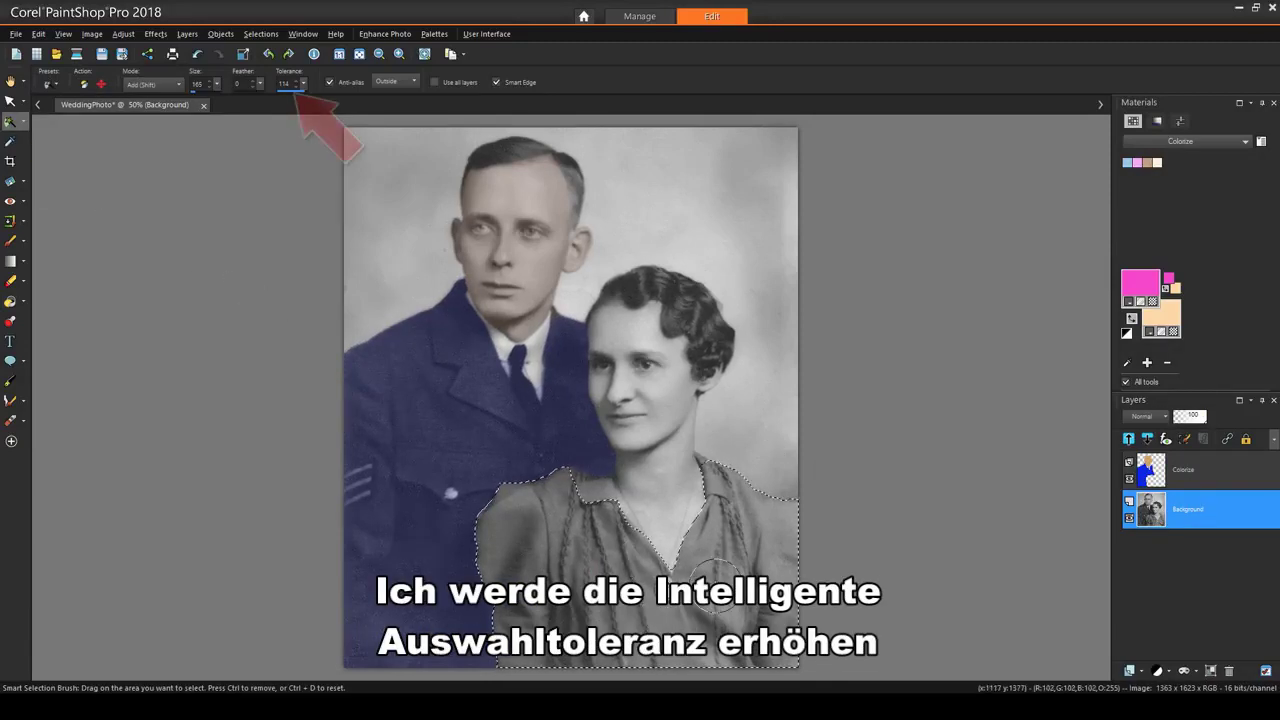
left_click(598, 492)
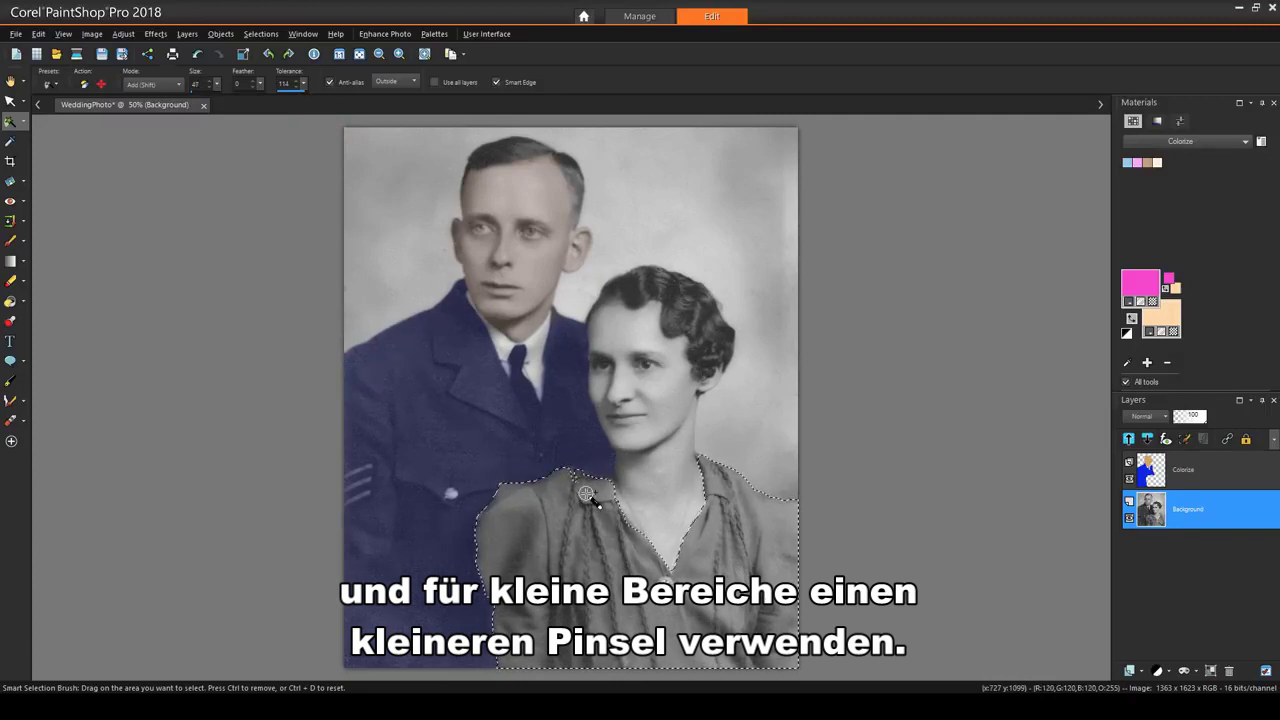
Flood-fill the selected dress with pink on the Colorize layer.
left_click(1190, 470)
left_click(10, 301)
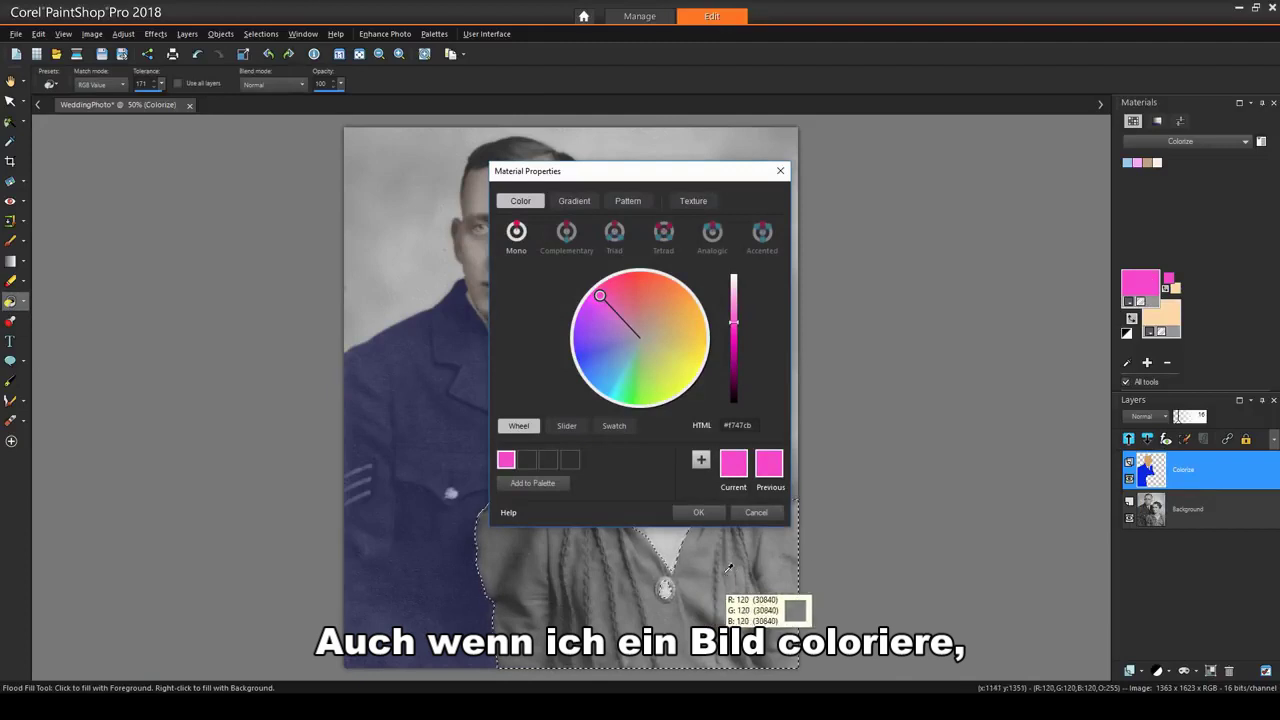
left_click(698, 512)
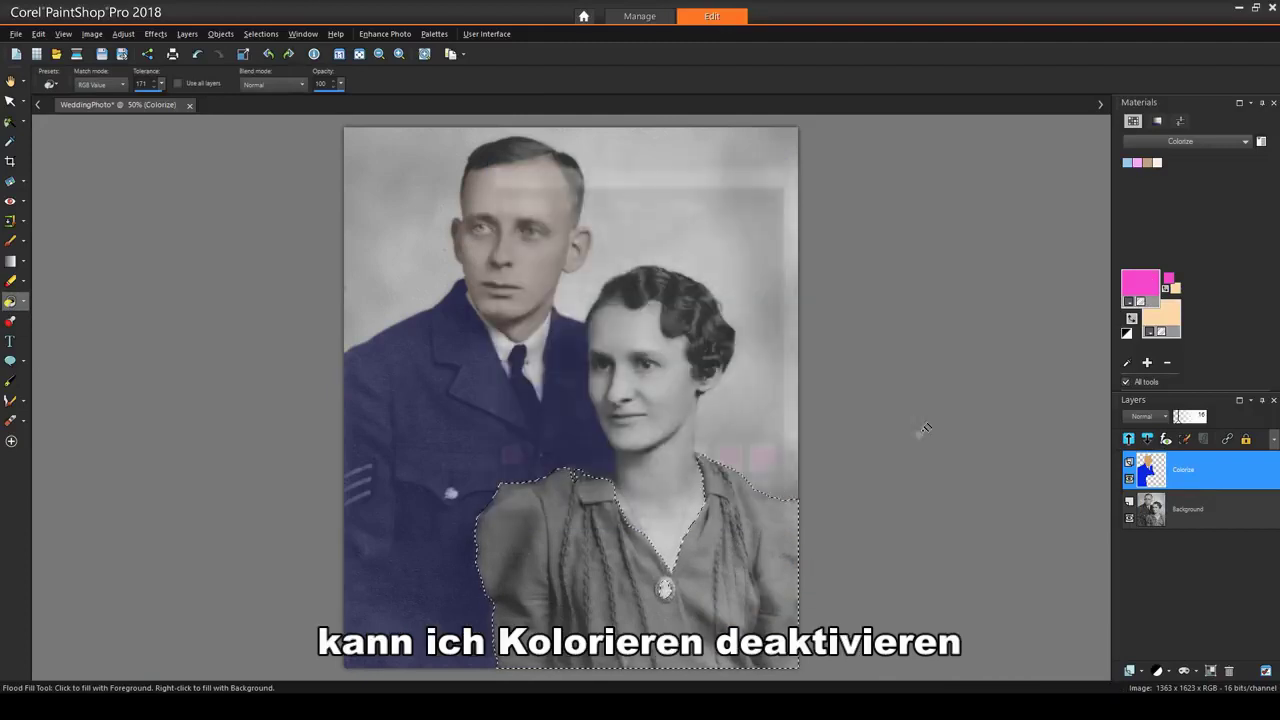
left_click(600, 560)
Preview the dress as dusty rose: Hue 180, Saturation 65, Lightness −24.
left_click(123, 34)
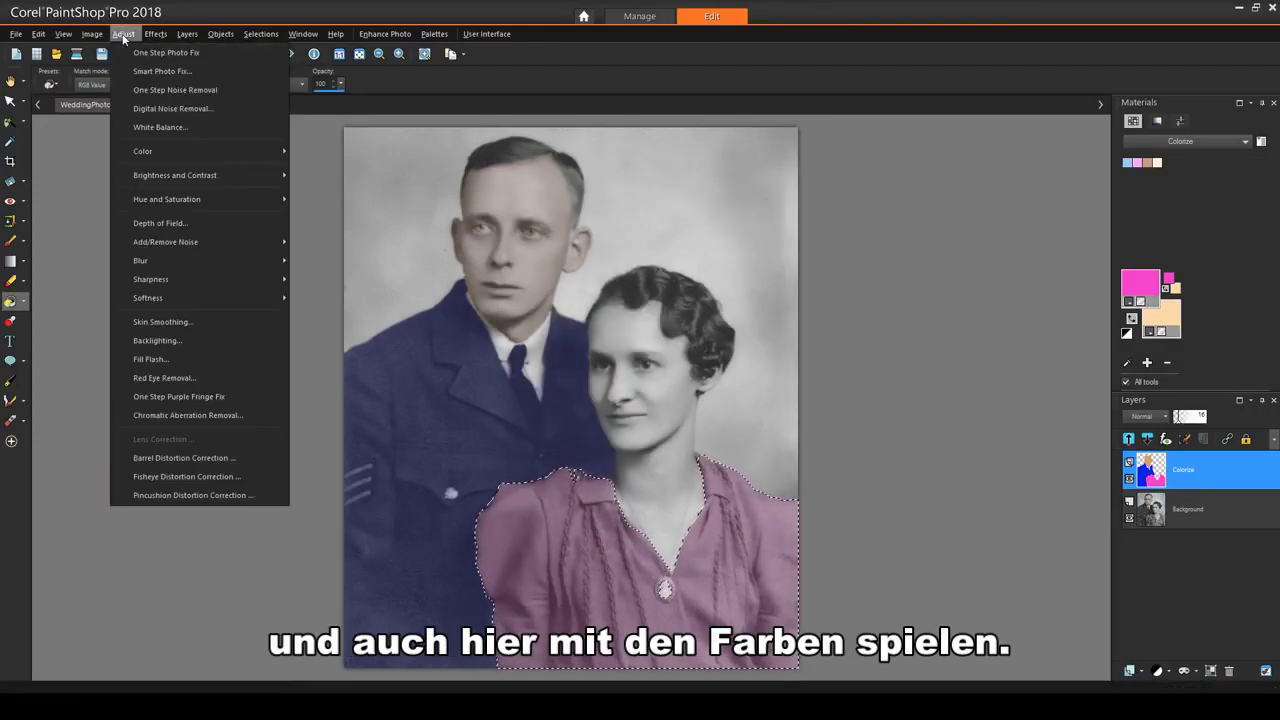
mouse_move(176, 200)
left_click(337, 217)
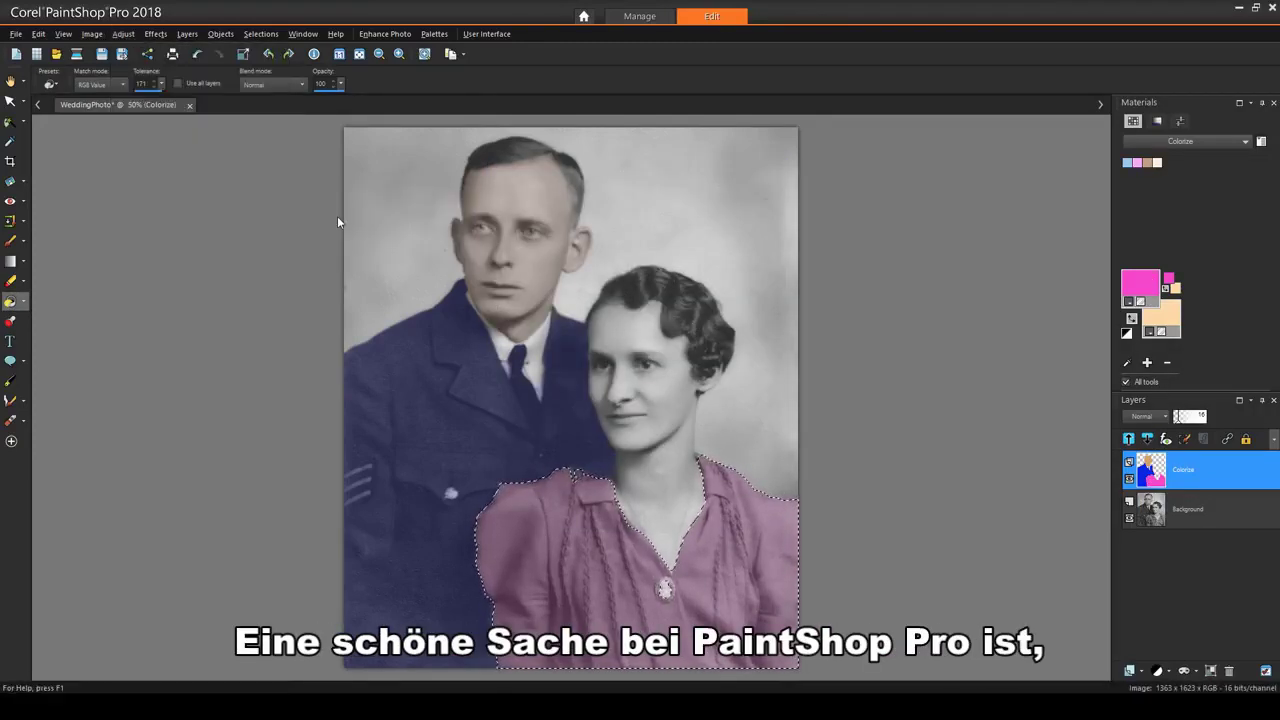
mouse_move(911, 308)
left_mouse_down()
mouse_move(910, 347)
mouse_move(911, 297)
mouse_move(912, 318)
left_mouse_up()
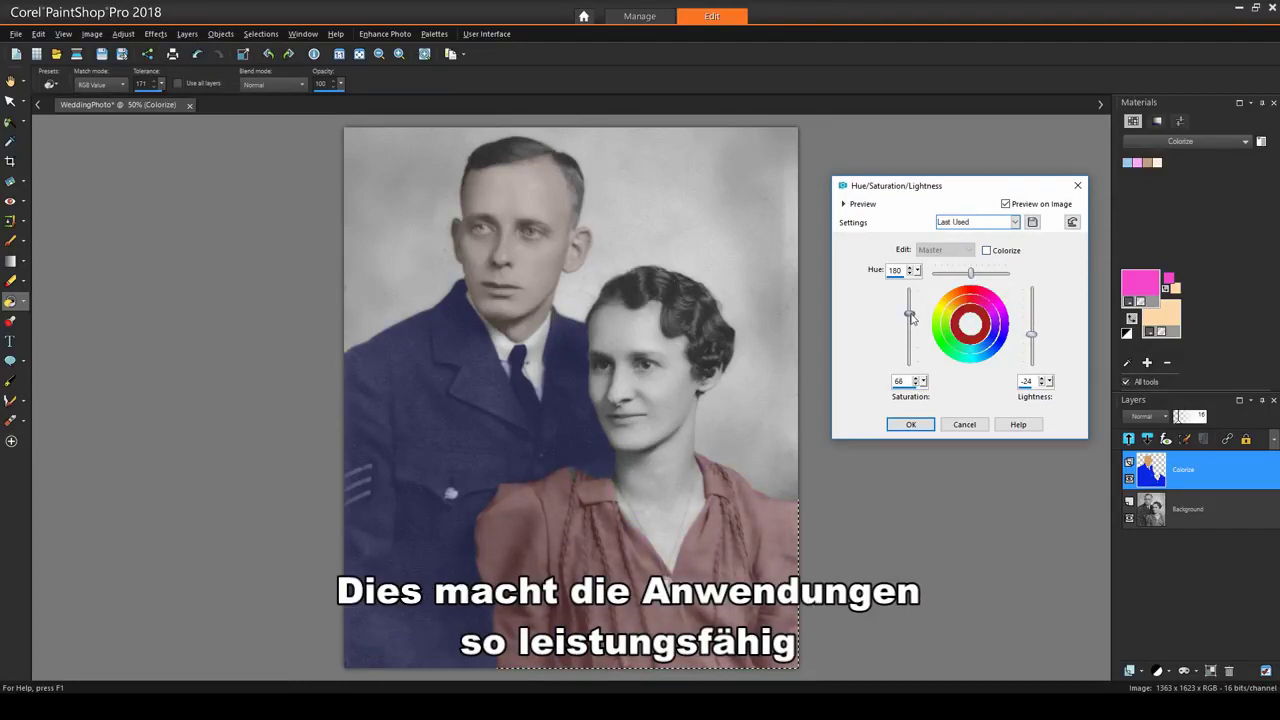
Apply the dusty-rose Hue/Saturation/Lightness adjustment to the dress.
left_click(911, 425)
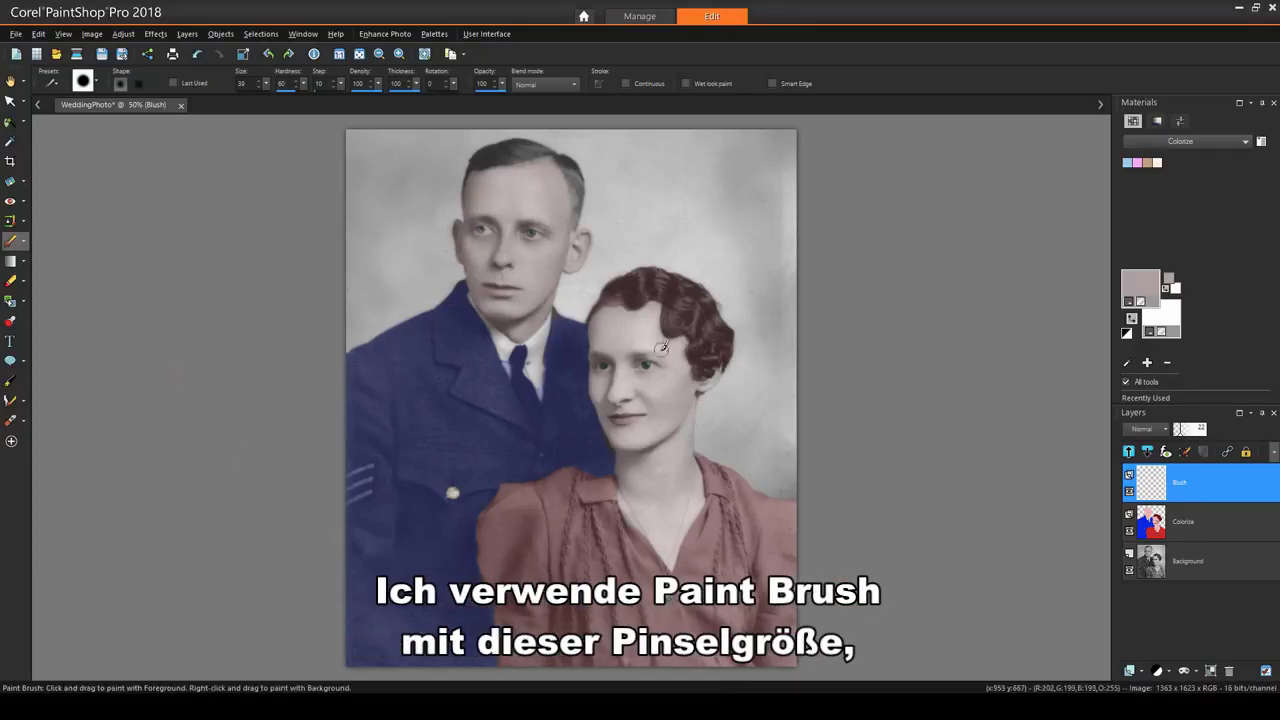
Set the foreground painting colour to a bright pink.
left_click(1157, 276)
left_click(601, 299)
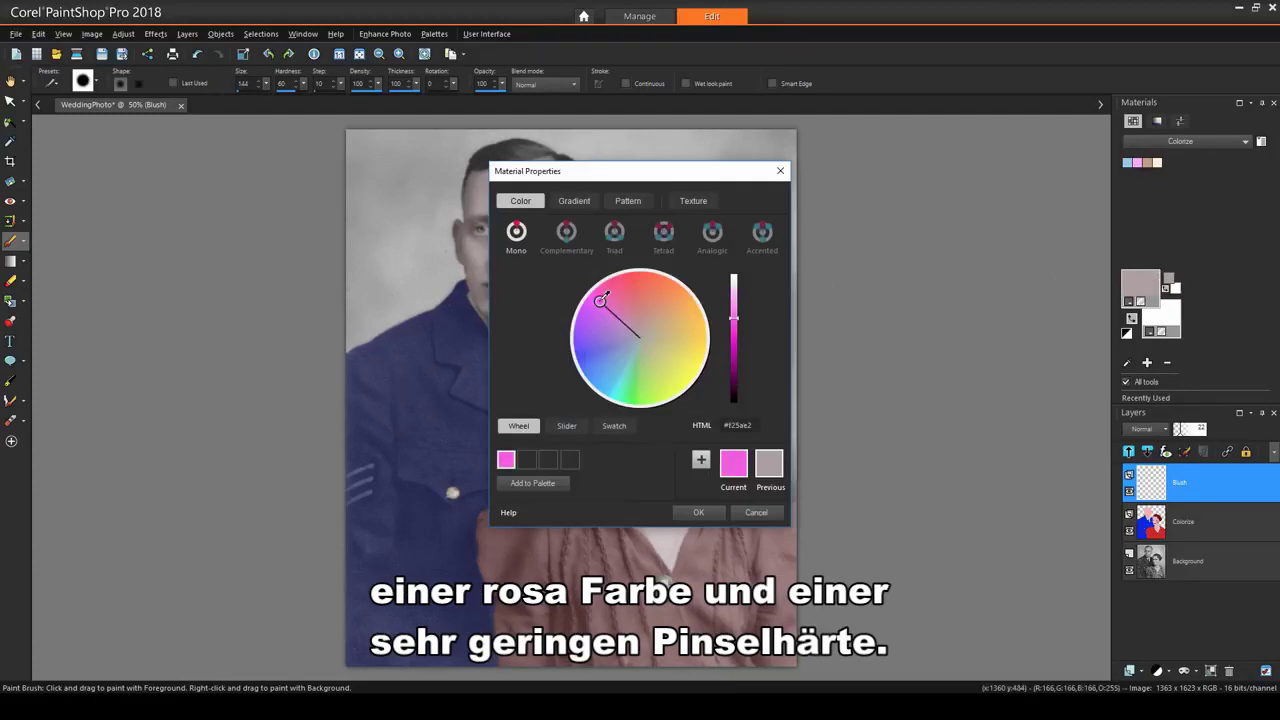
left_click(736, 302)
left_click(698, 512)
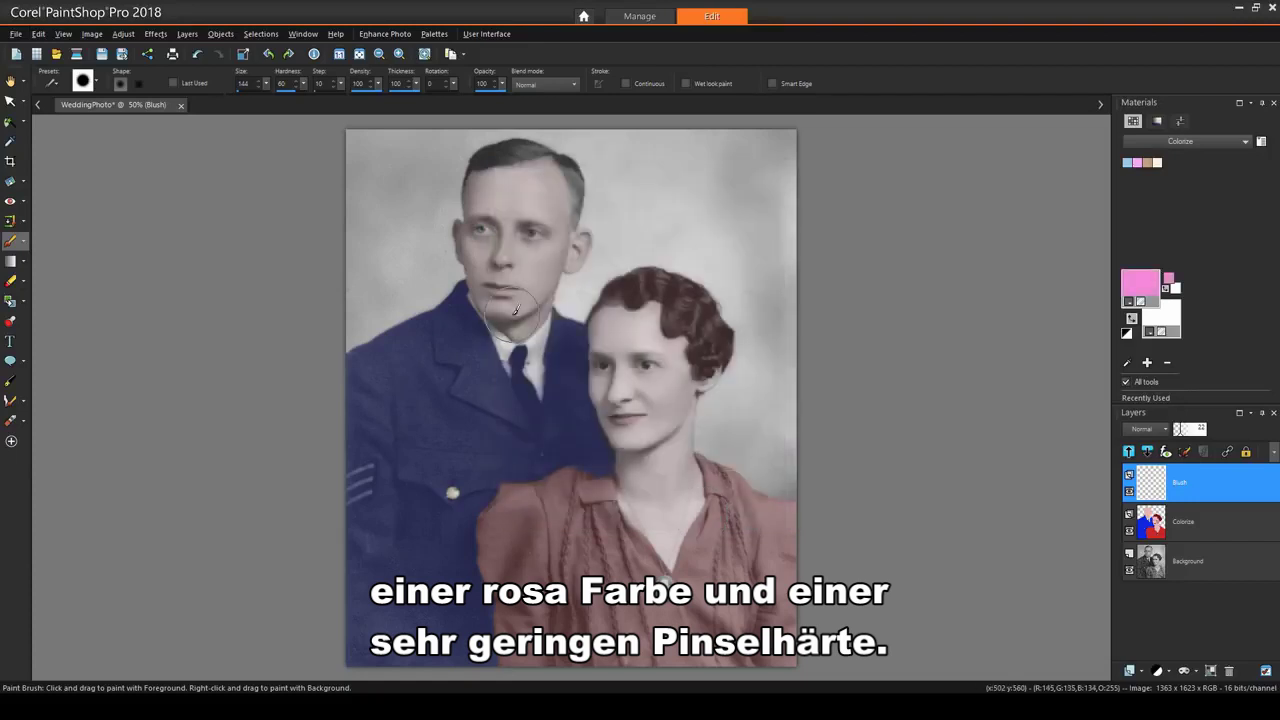
Set brush hardness to 25 and paint a soft pink blush on the bride's cheek.
double_click(283, 83)
type("25")
left_click_drag(707, 408, 652, 386)
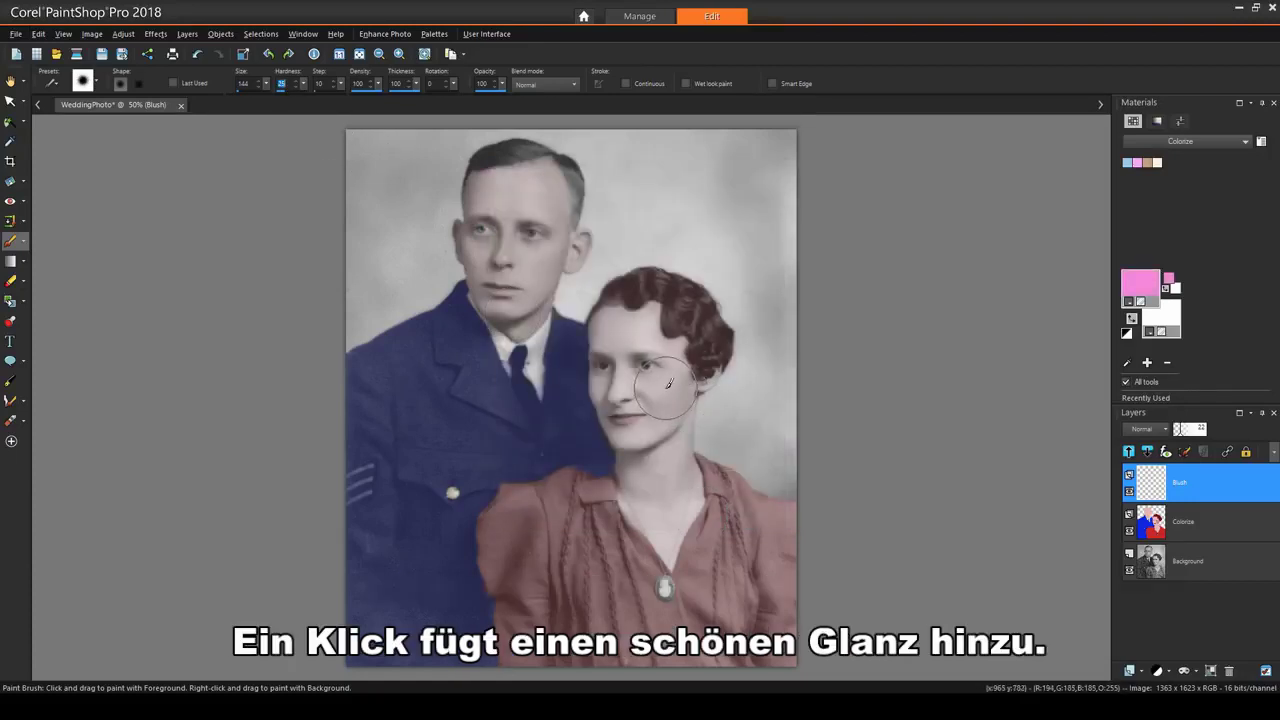